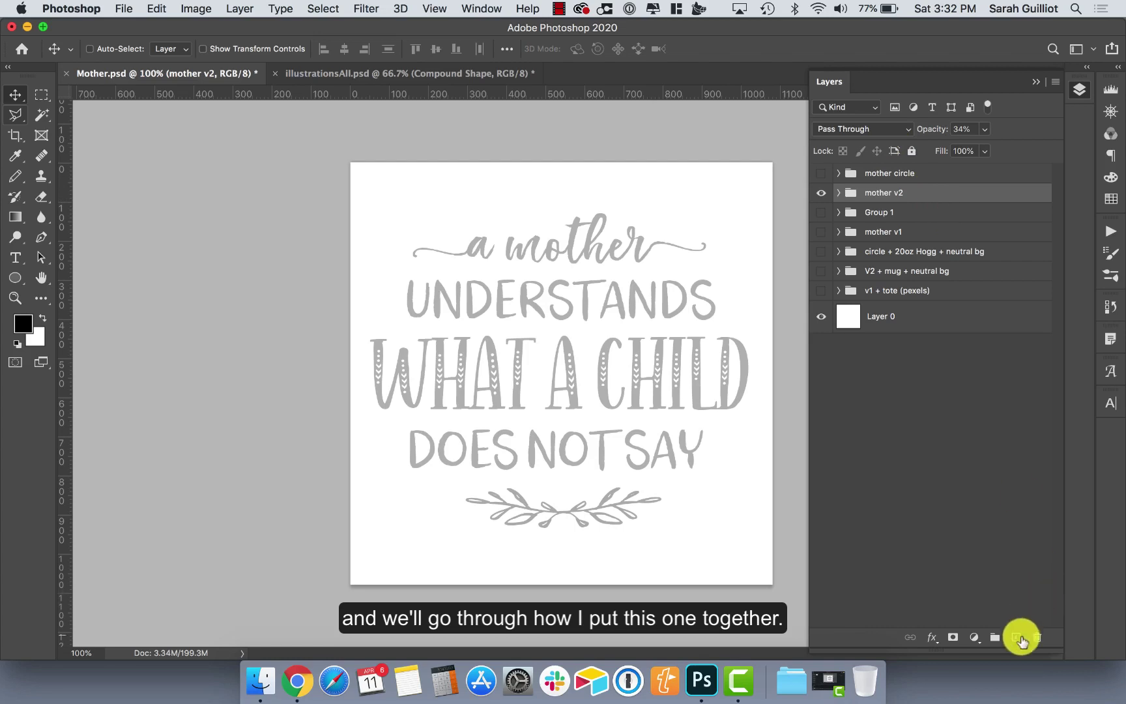
# Step: Add a new layer and enter the text "a mother" in a text box about 778 × 239 px over the first gray line
pyautogui.click(1016, 640)
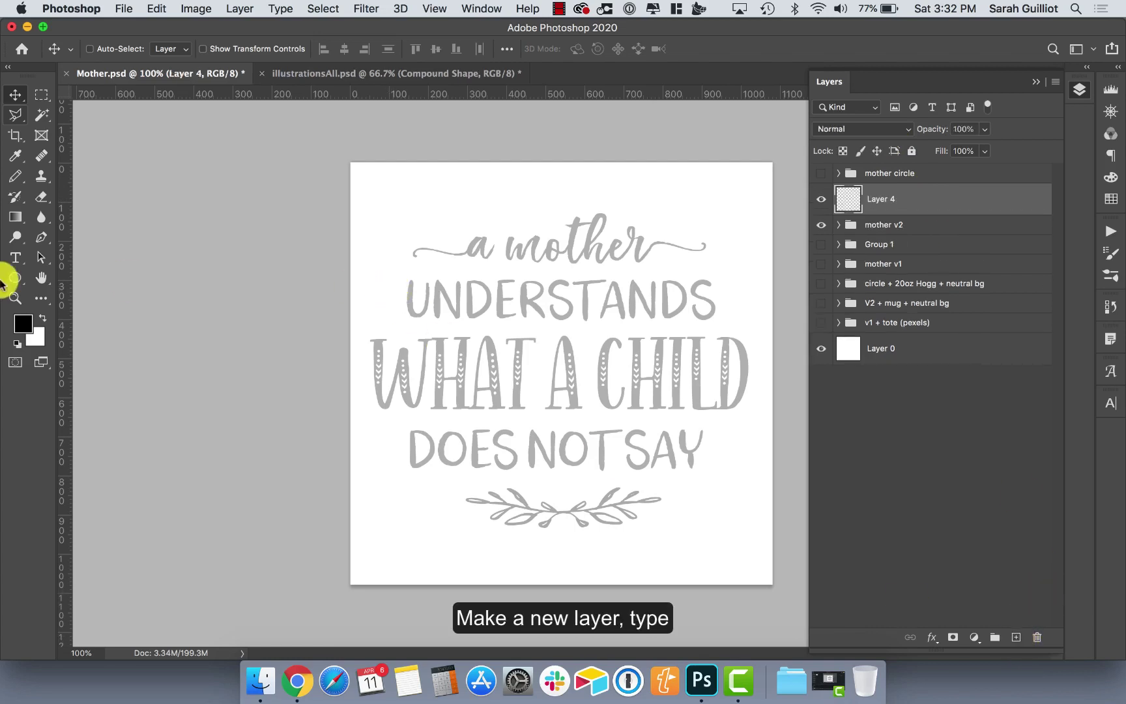
pyautogui.click(16, 257)
pyautogui.moveTo(421, 194)
pyautogui.mouseDown()
pyautogui.moveTo(542, 196)
pyautogui.moveTo(686, 211)
pyautogui.moveTo(692, 222)
pyautogui.mouseUp()
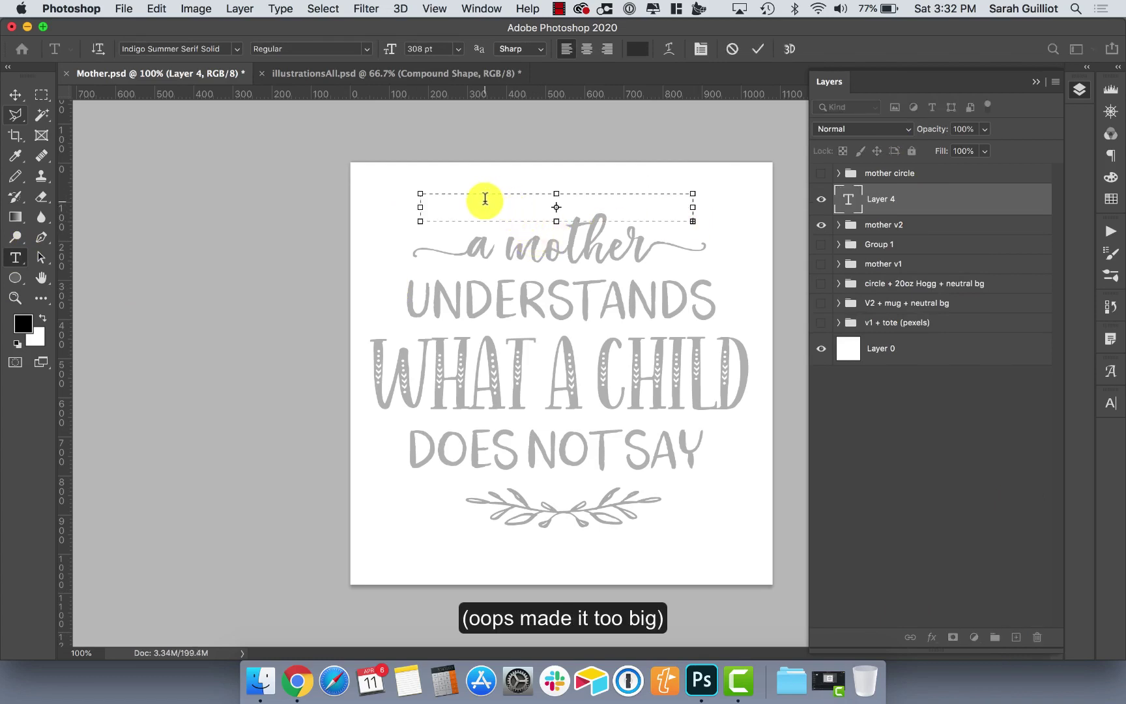
pyautogui.moveTo(691, 222); pyautogui.dragTo(725, 289)
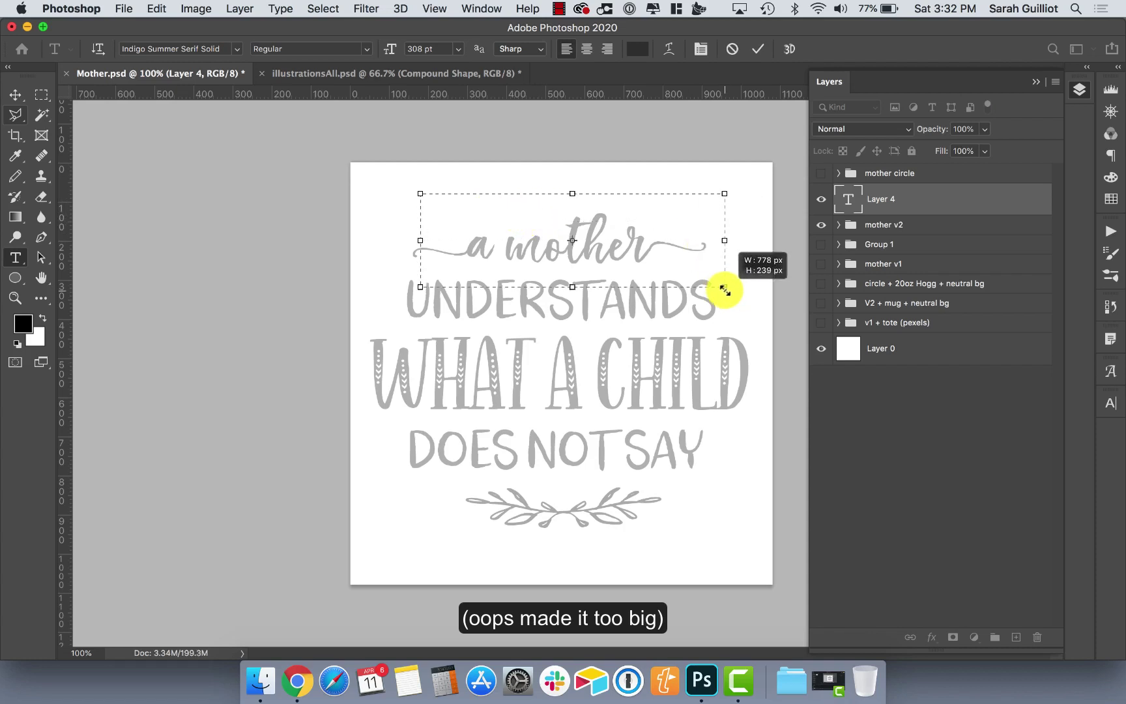
pyautogui.doubleClick(603, 226)
pyautogui.click(603, 226)
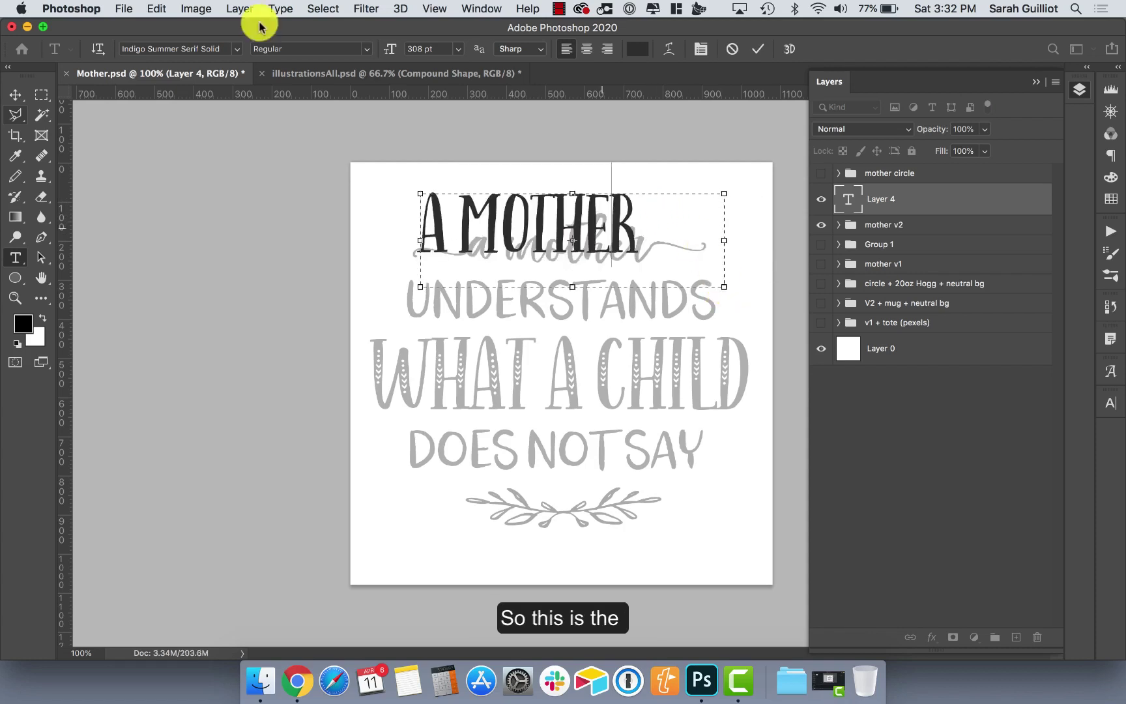
# Step: Set all of the "a mother" text to the Indigo Summer Script Upright font at 184 pt
pyautogui.doubleClick(482, 204)
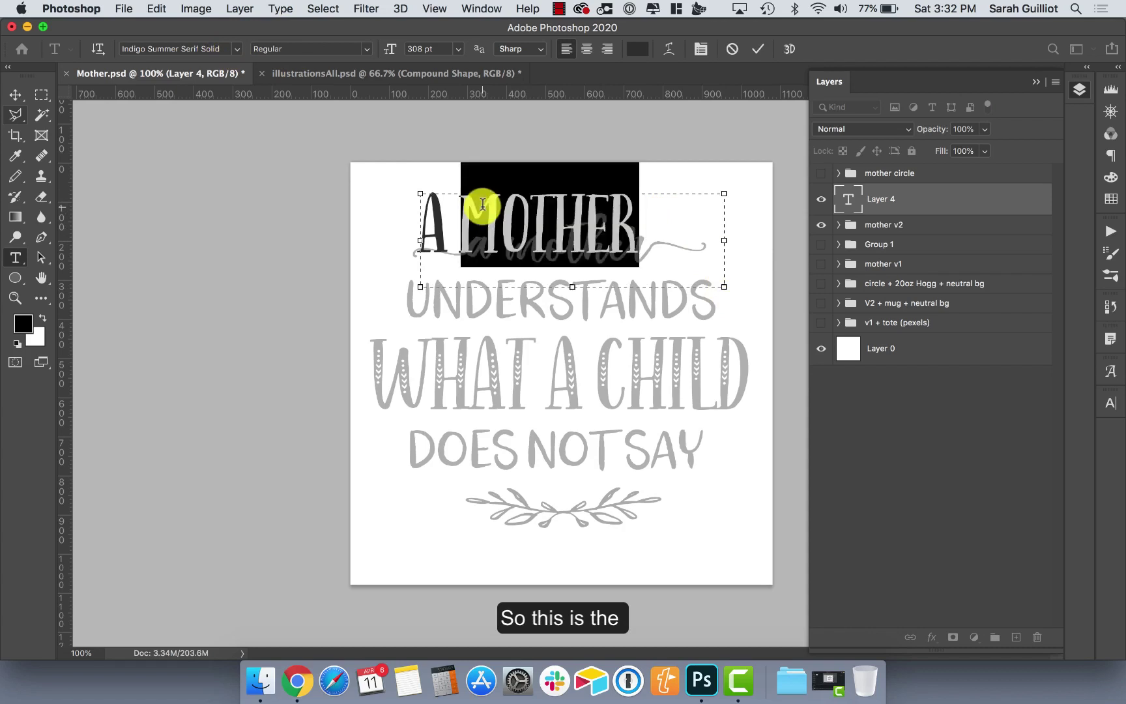
pyautogui.click(480, 196)
pyautogui.click(840, 196)
pyautogui.doubleClick(840, 195)
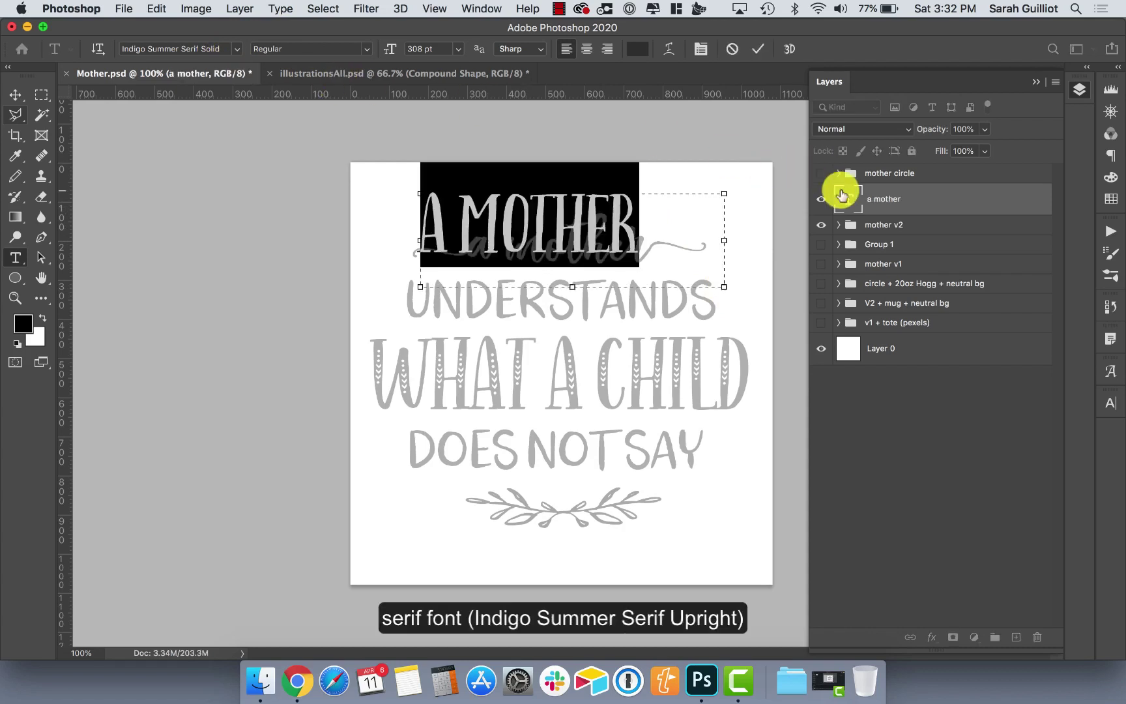
pyautogui.click(238, 49)
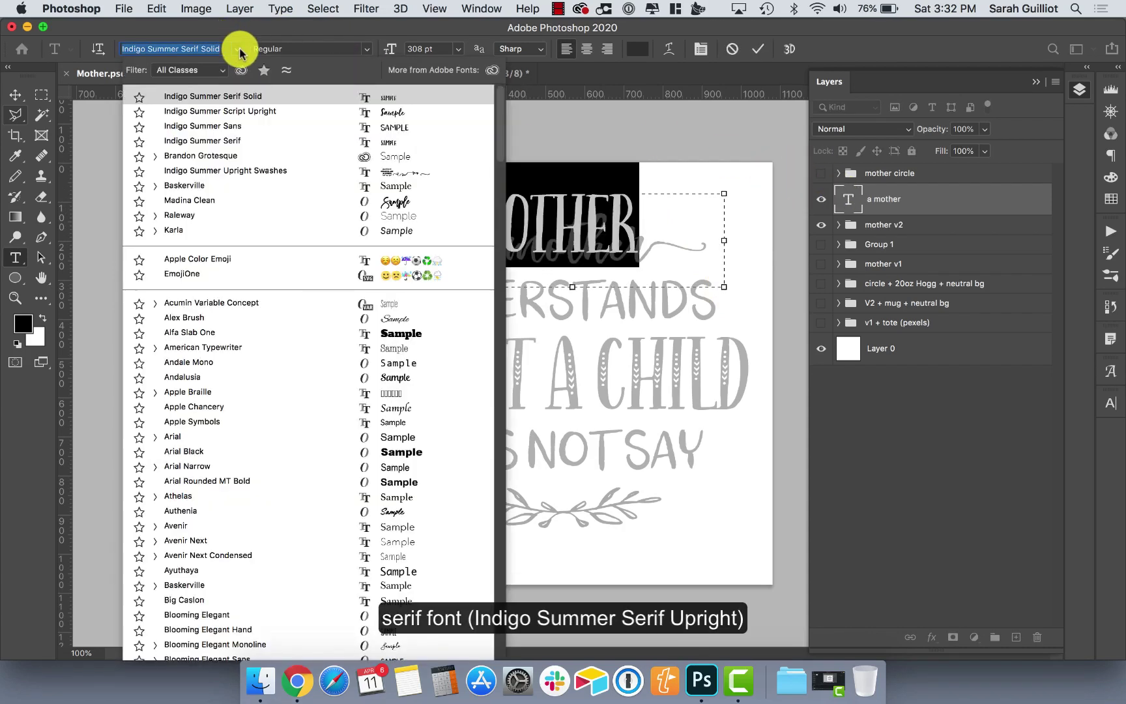
pyautogui.click(247, 115)
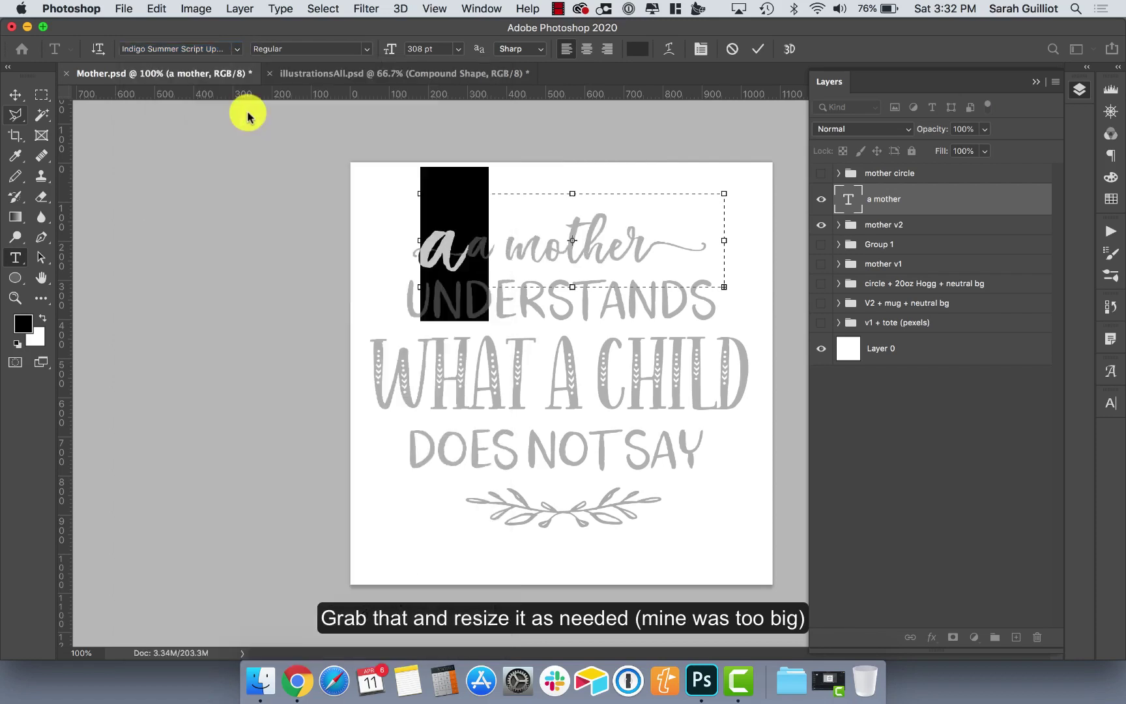
pyautogui.moveTo(389, 52); pyautogui.dragTo(290, 47)
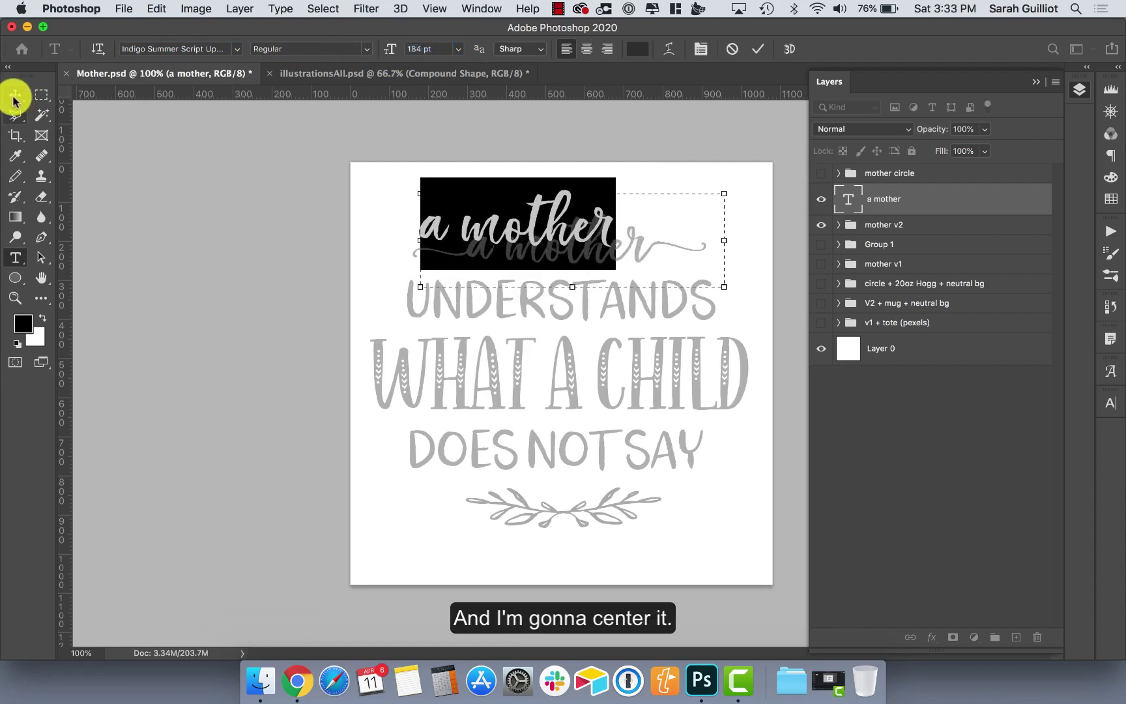
# Step: Center-align the "a mother" text and move it onto the matching gray lettering
pyautogui.click(586, 49)
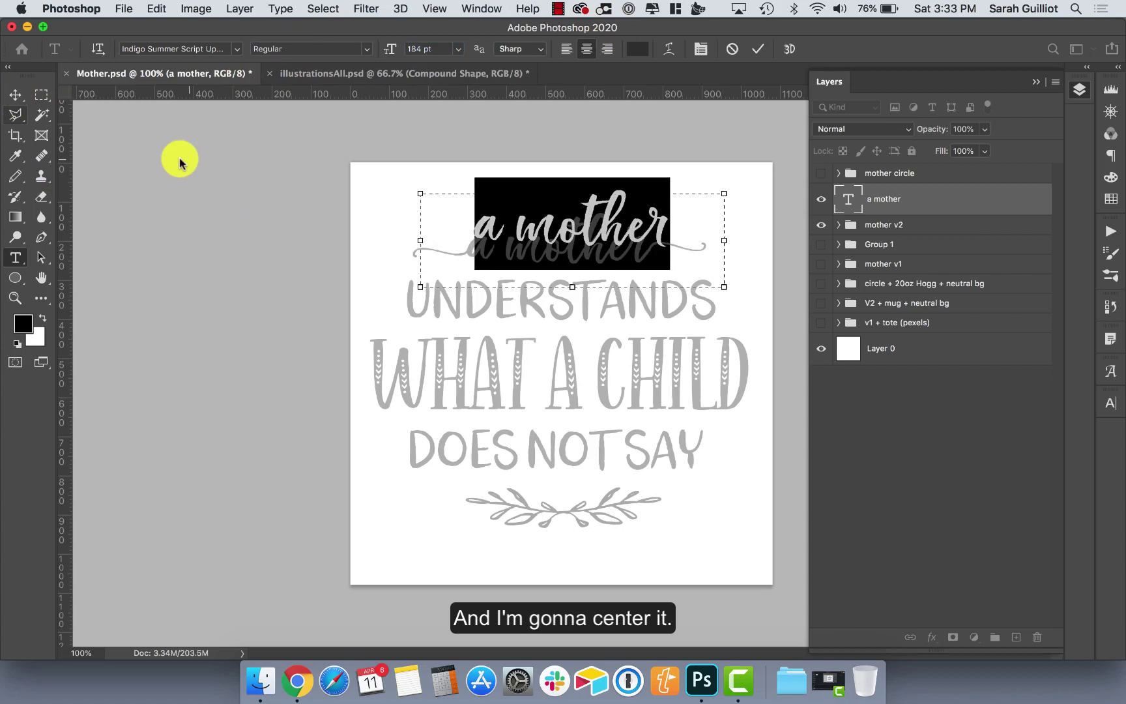
pyautogui.click(15, 95)
pyautogui.moveTo(605, 256); pyautogui.dragTo(596, 276)
# Step: Reduce the "a mother" text to 170 pt and fit it over the gray script lettering
pyautogui.doubleClick(846, 199)
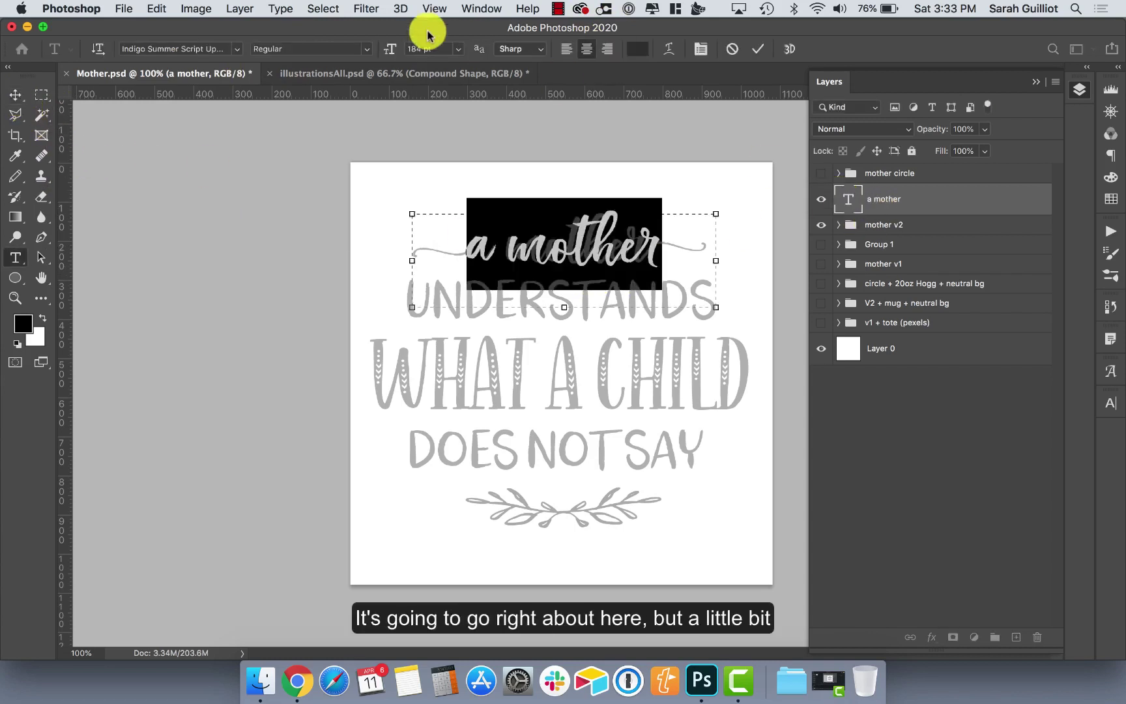
pyautogui.click(389, 50)
pyautogui.moveTo(389, 49); pyautogui.dragTo(362, 48)
pyautogui.click(15, 95)
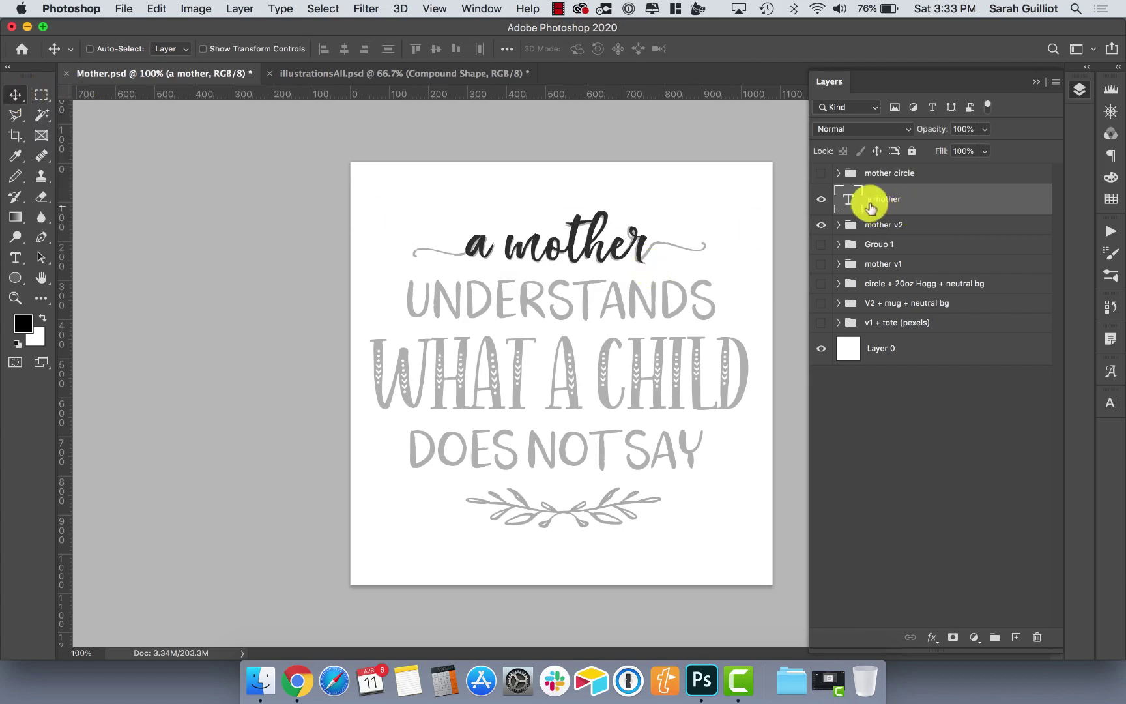
pyautogui.doubleClick(849, 198)
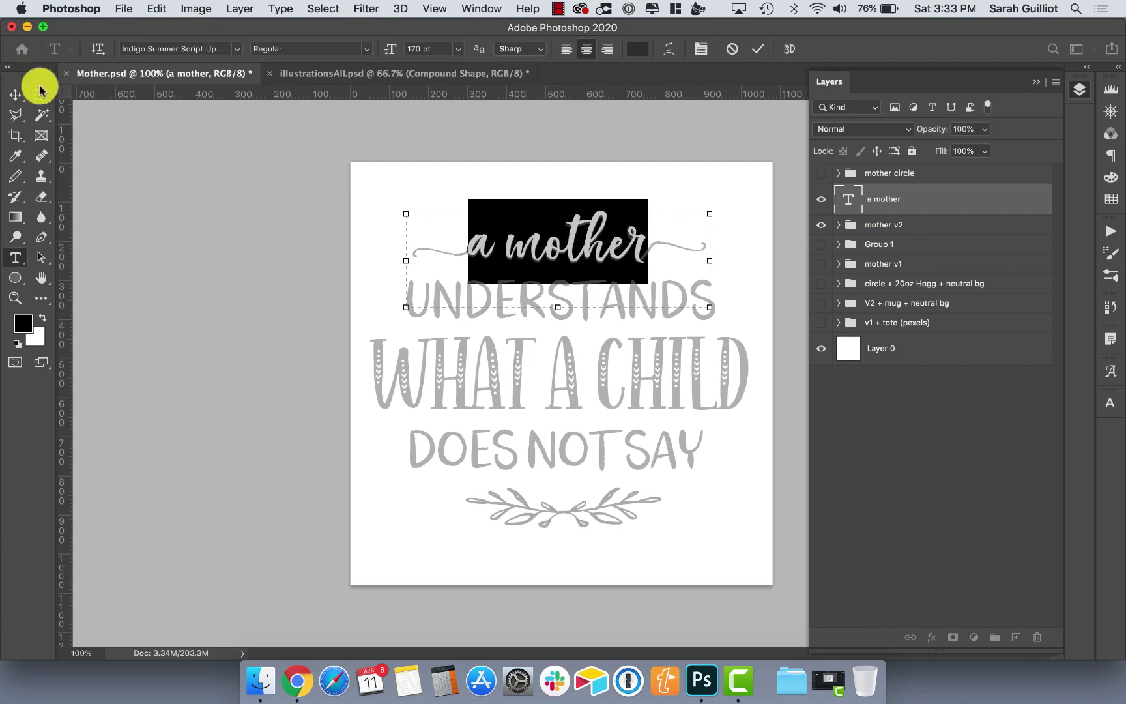
pyautogui.click(14, 95)
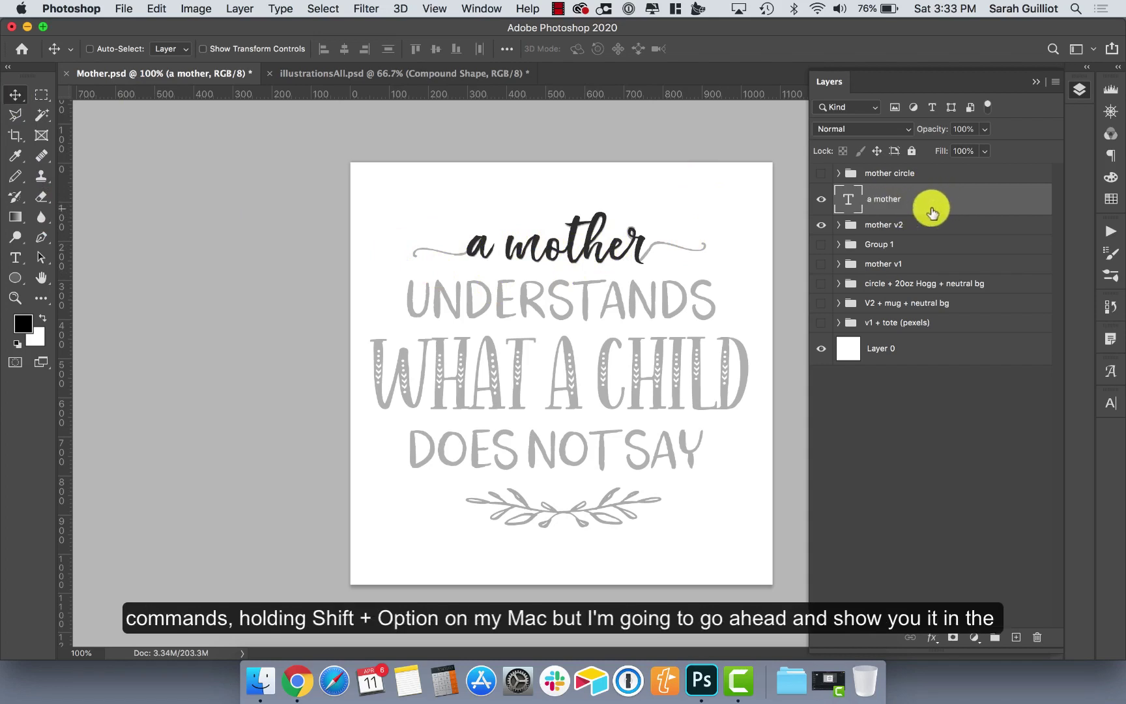
# Step: Duplicate the "a mother" text layer and place the copy below the original in the layer order
pyautogui.click(1055, 82)
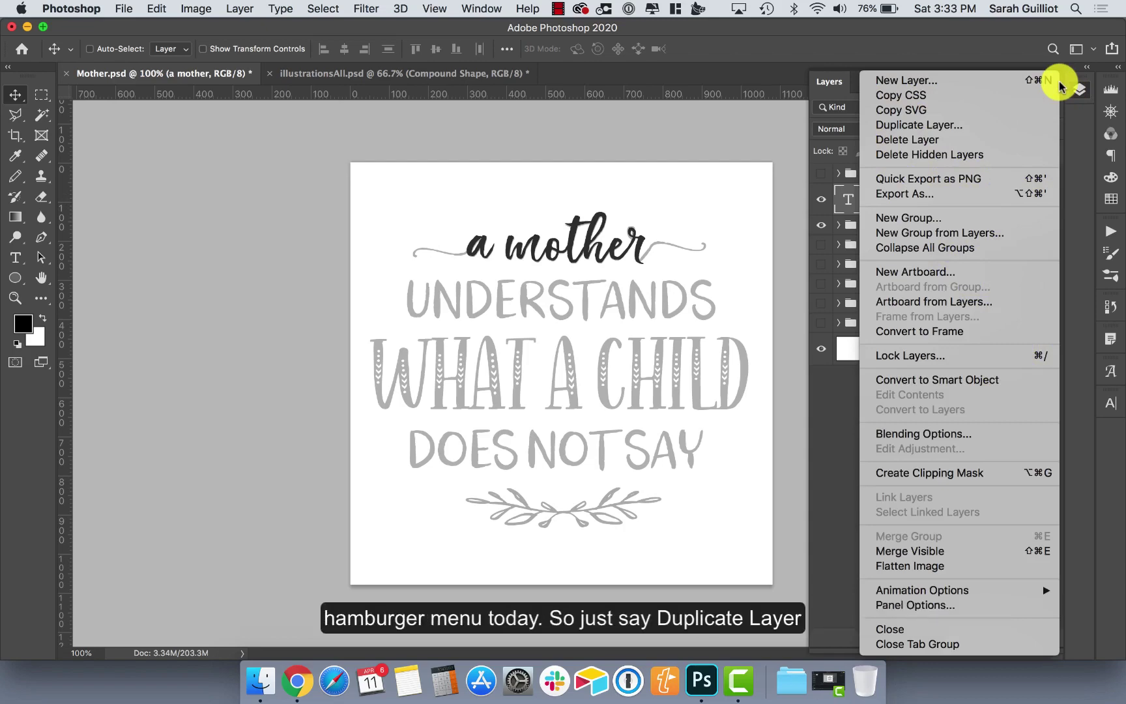
pyautogui.click(961, 125)
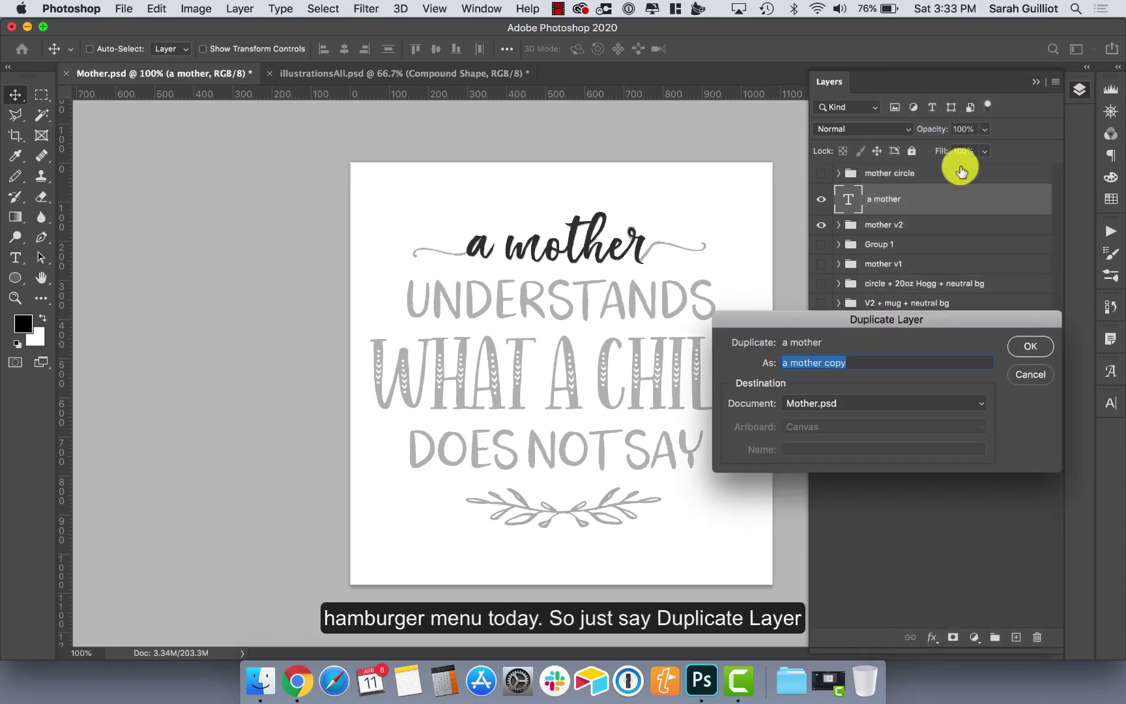
pyautogui.click(1028, 354)
pyautogui.moveTo(952, 206); pyautogui.dragTo(936, 249)
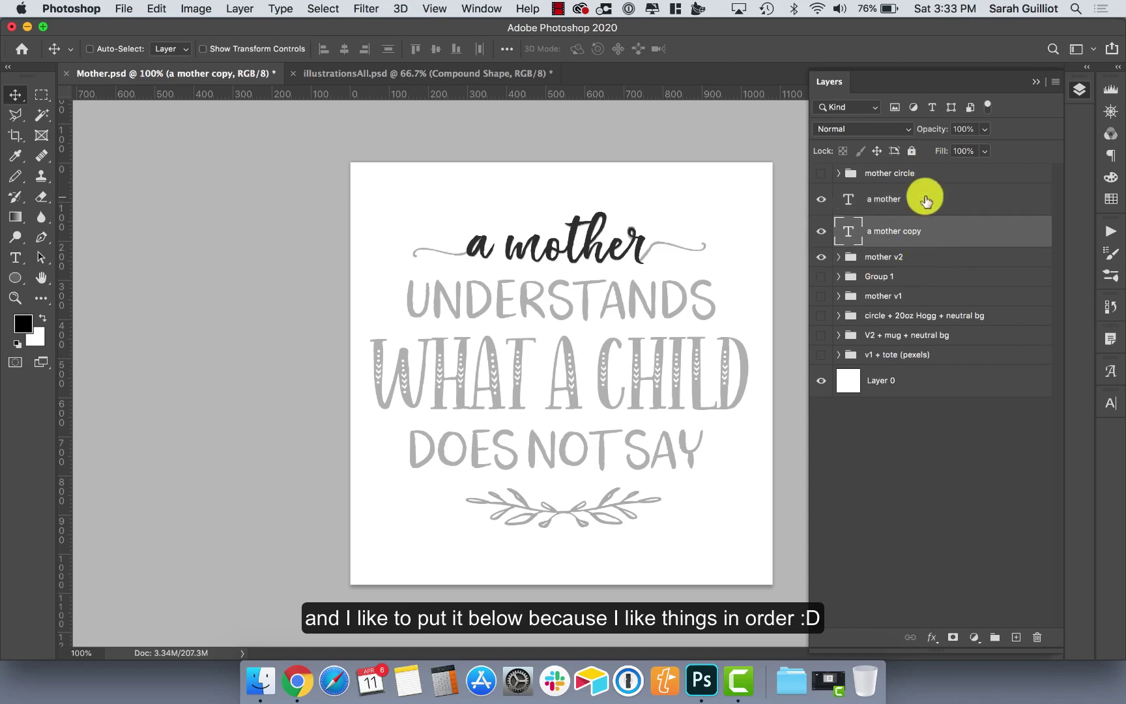
# Step: Move the copied text down onto the second gray line and change its wording to "understands"
pyautogui.moveTo(573, 244); pyautogui.dragTo(576, 312)
pyautogui.doubleClick(848, 231)
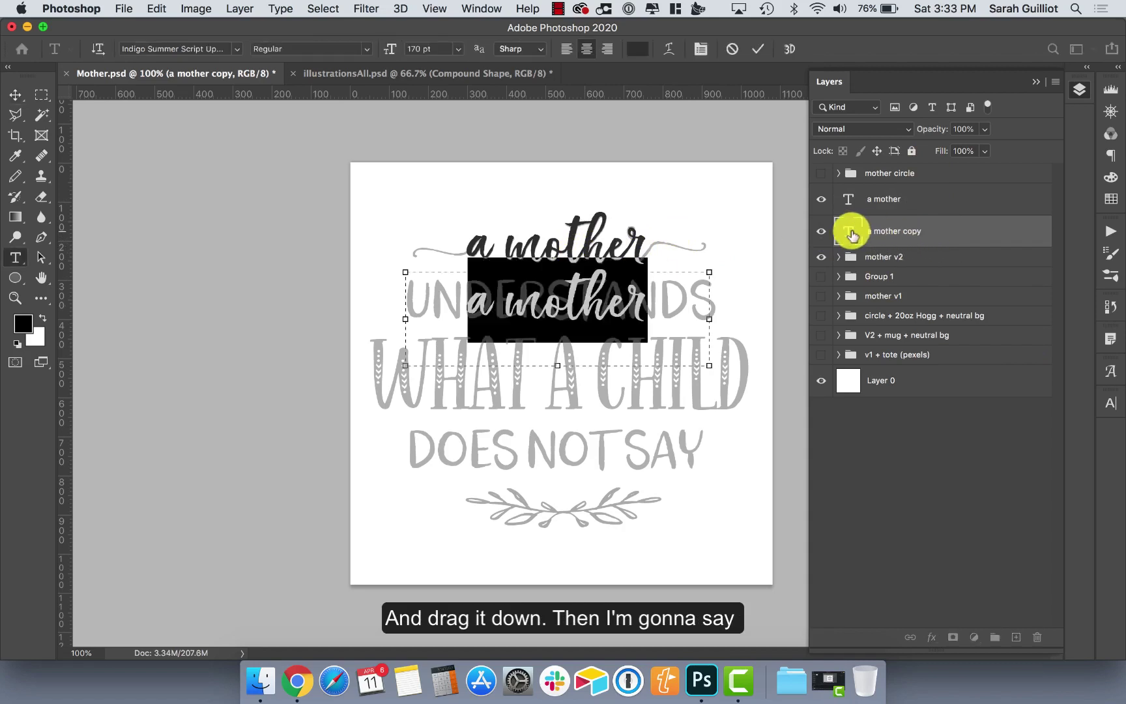
pyautogui.write('anderstands')
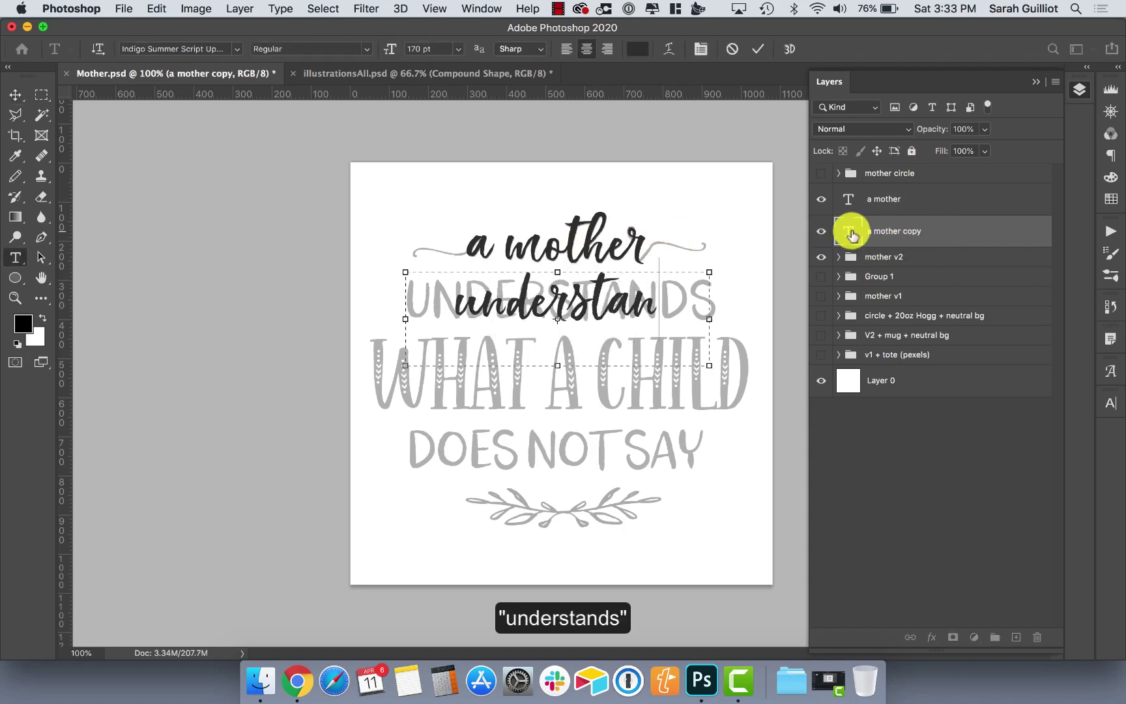
pyautogui.press('super+Return')
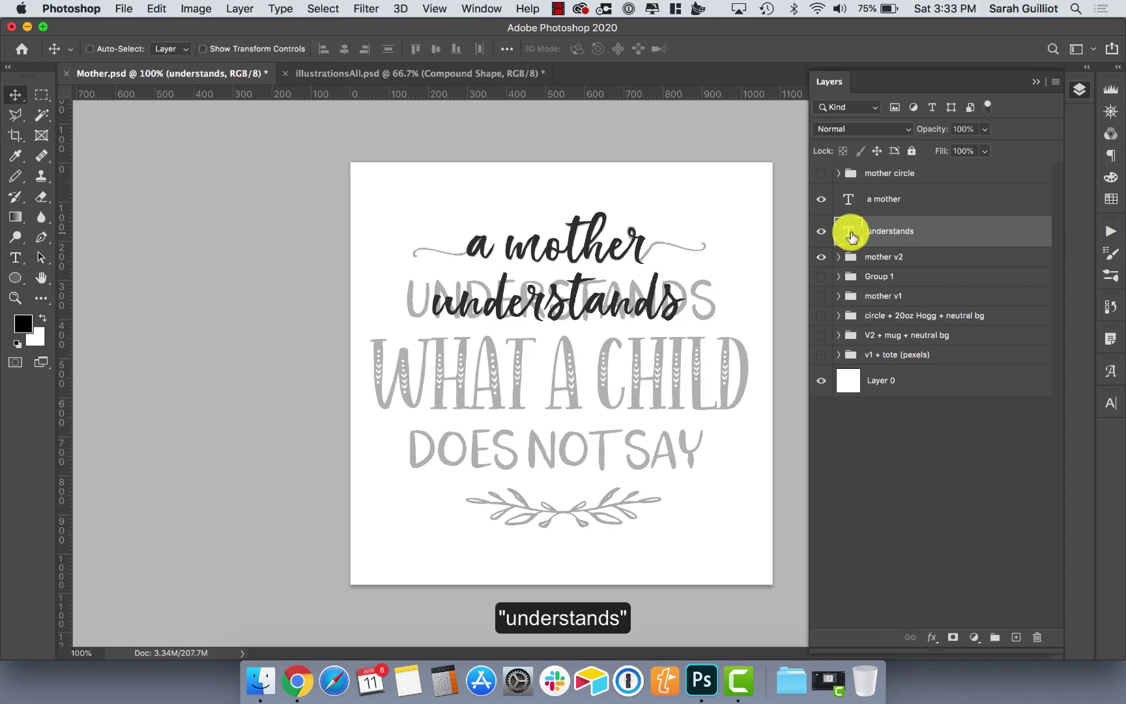
# Step: Set the "understands" text to Indigo Summer Sans and widen its text box so the word fits on one line
pyautogui.doubleClick(848, 231)
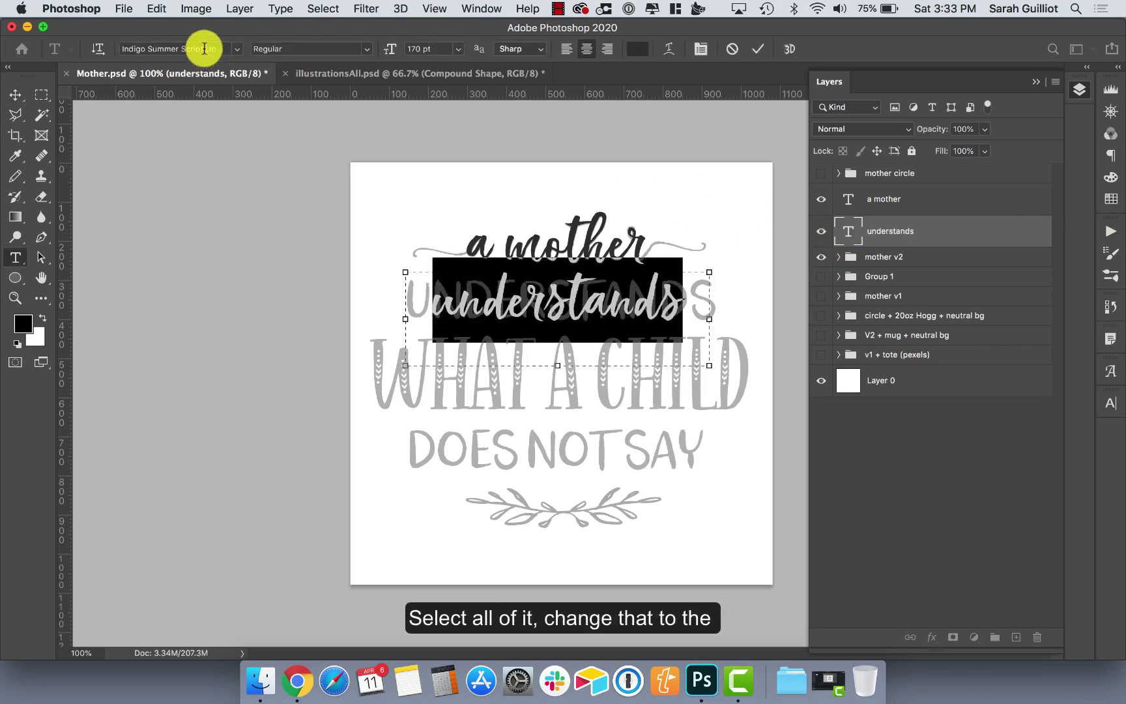
pyautogui.click(239, 52)
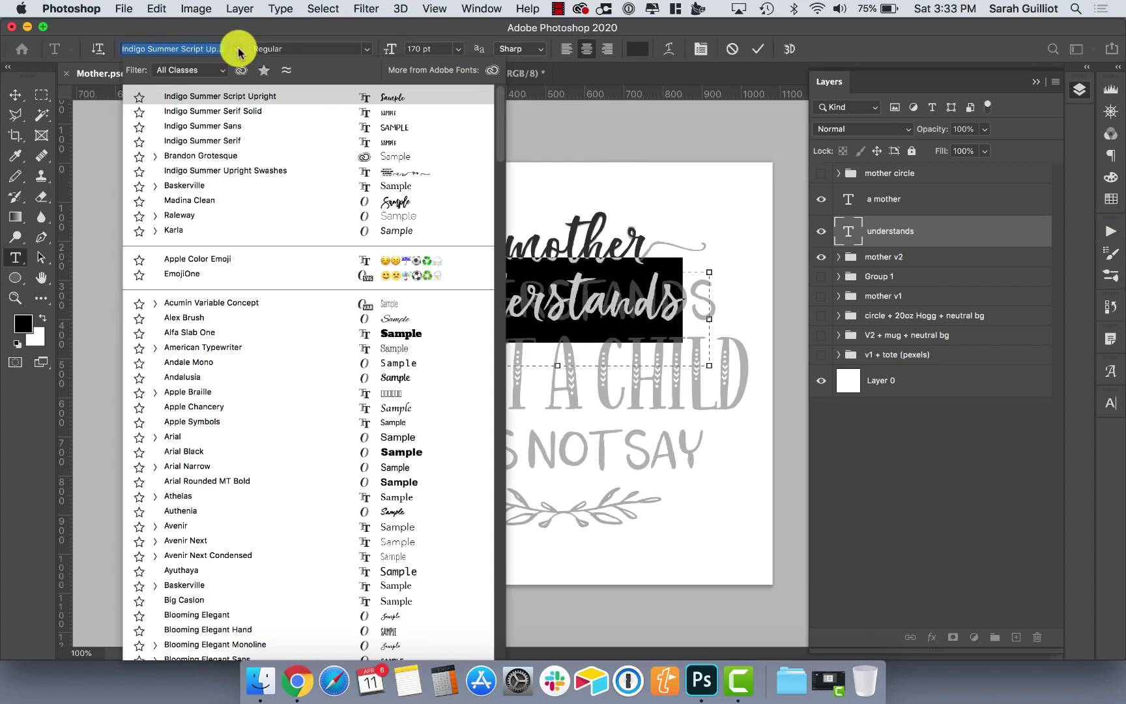
pyautogui.click(235, 125)
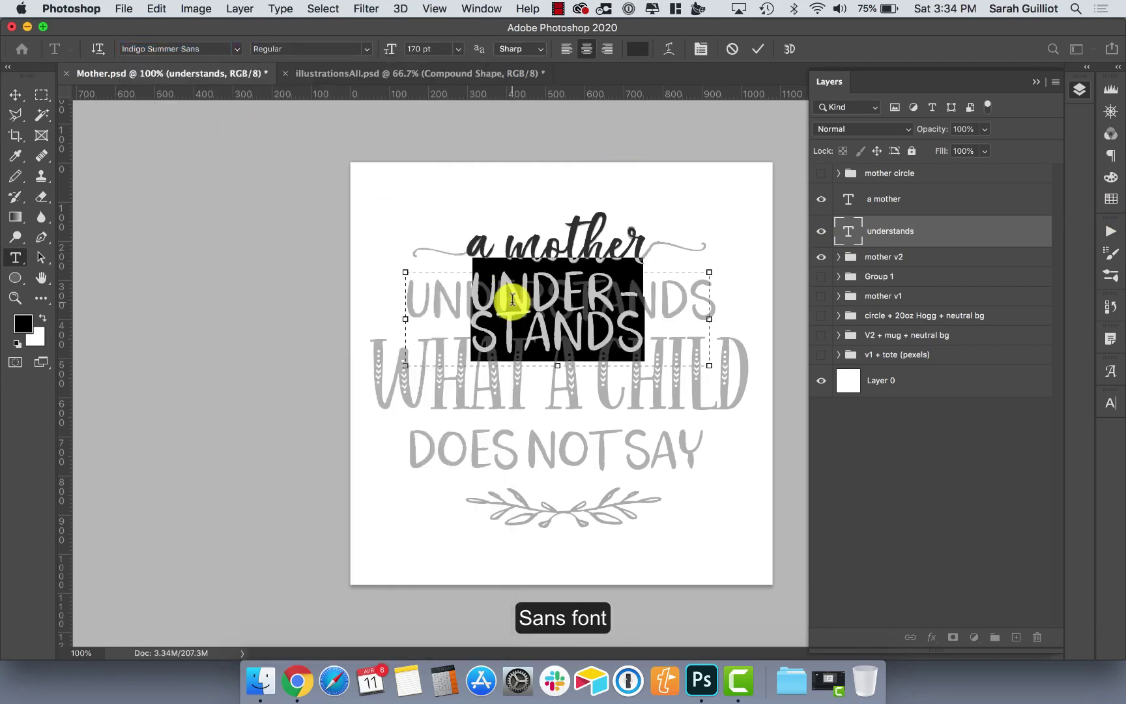
pyautogui.moveTo(709, 366); pyautogui.dragTo(727, 365)
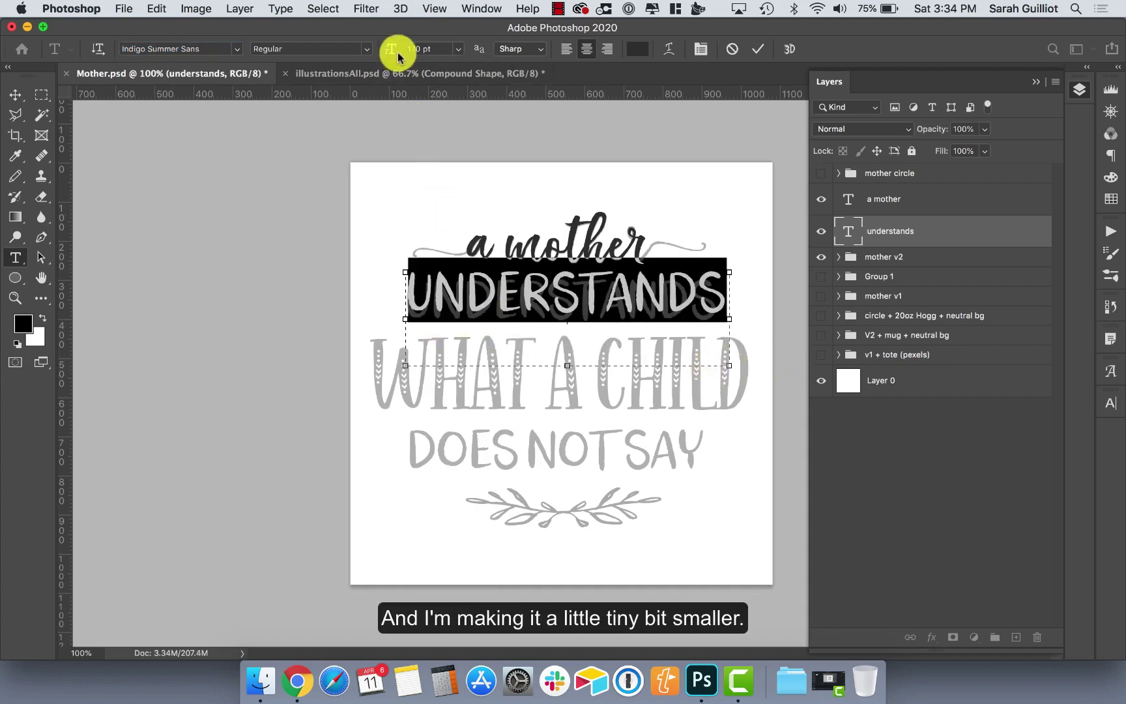
# Step: Reduce the "understands" text to 164 pt and nudge it left and down onto the matching gray lettering
pyautogui.moveTo(391, 53); pyautogui.dragTo(388, 53)
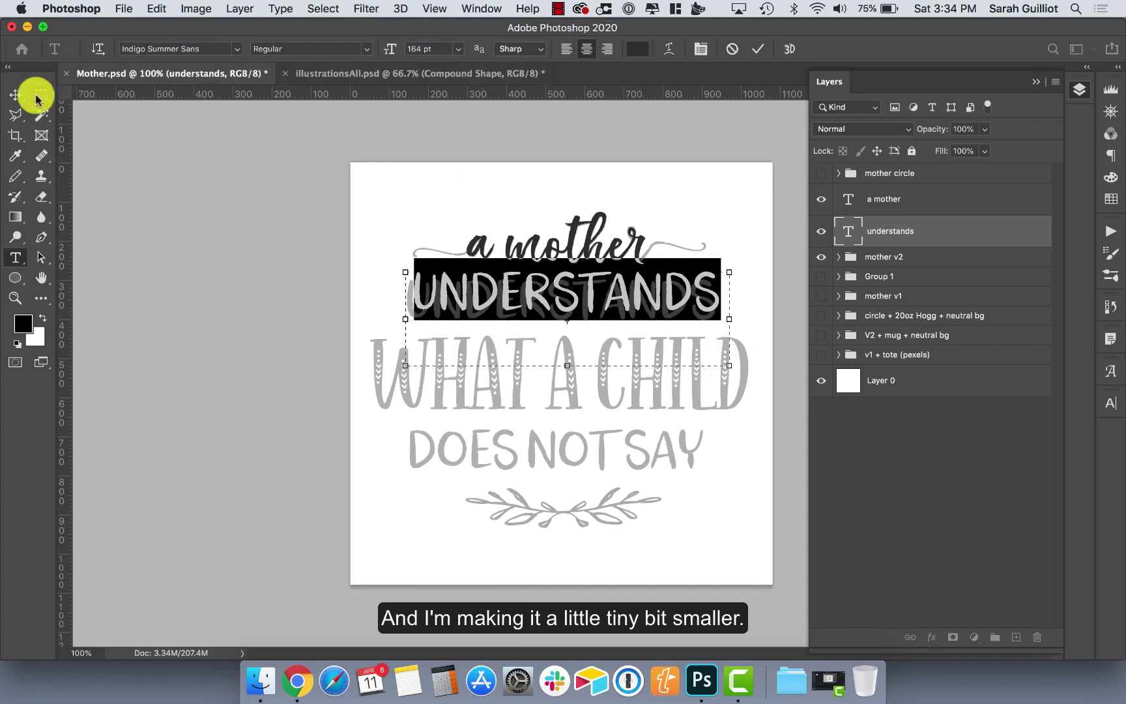
pyautogui.click(13, 97)
pyautogui.press('Left')
pyautogui.press('Left')
pyautogui.press('Left')
pyautogui.press('Left')
pyautogui.press('Left')
pyautogui.press('Left')
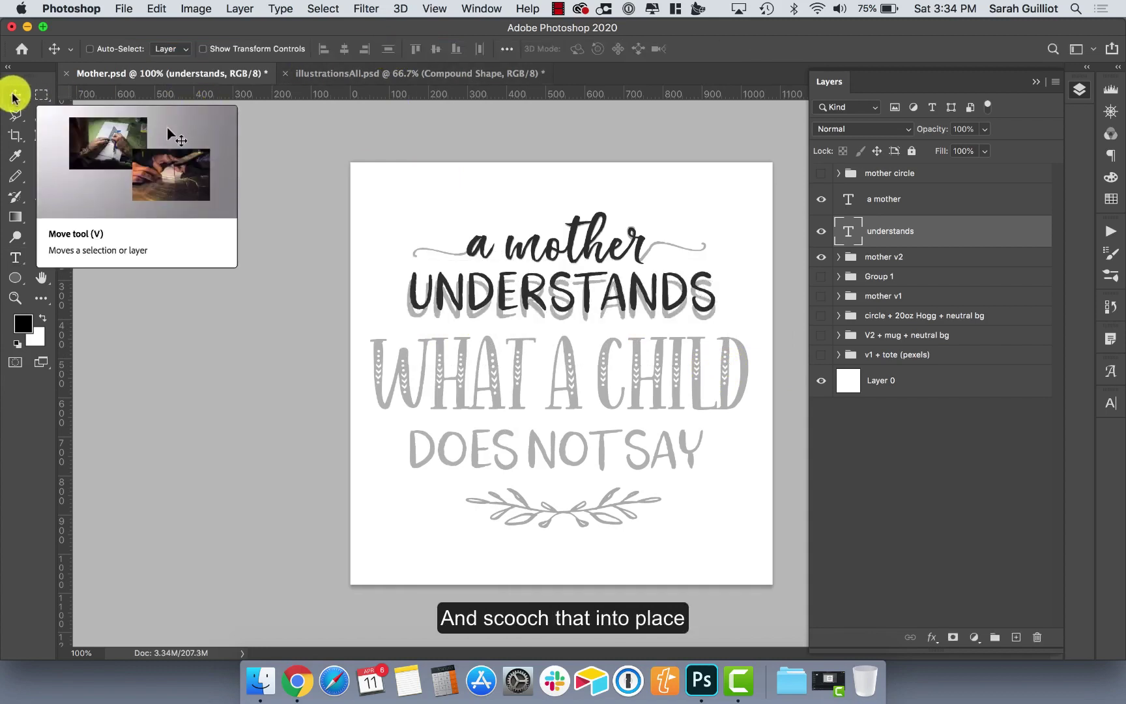
pyautogui.press('Down')
pyautogui.press('Down')
pyautogui.press('Down')
pyautogui.press('Down')
pyautogui.press('Down')
pyautogui.press('Down')
pyautogui.press('Down')
pyautogui.press('Down')
pyautogui.press('Down')
pyautogui.press('Down')
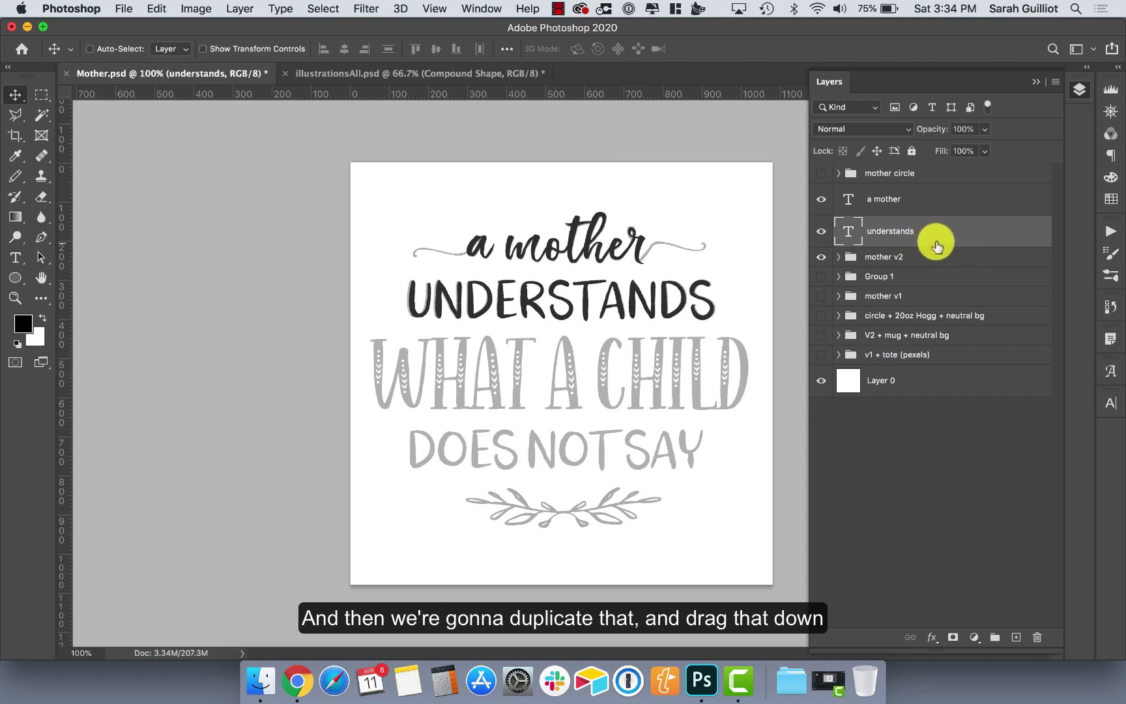
# Step: Duplicate the "understands" layer, placing the copy about 200 px lower, and change its wording to "what a child"
pyautogui.press('super+j')
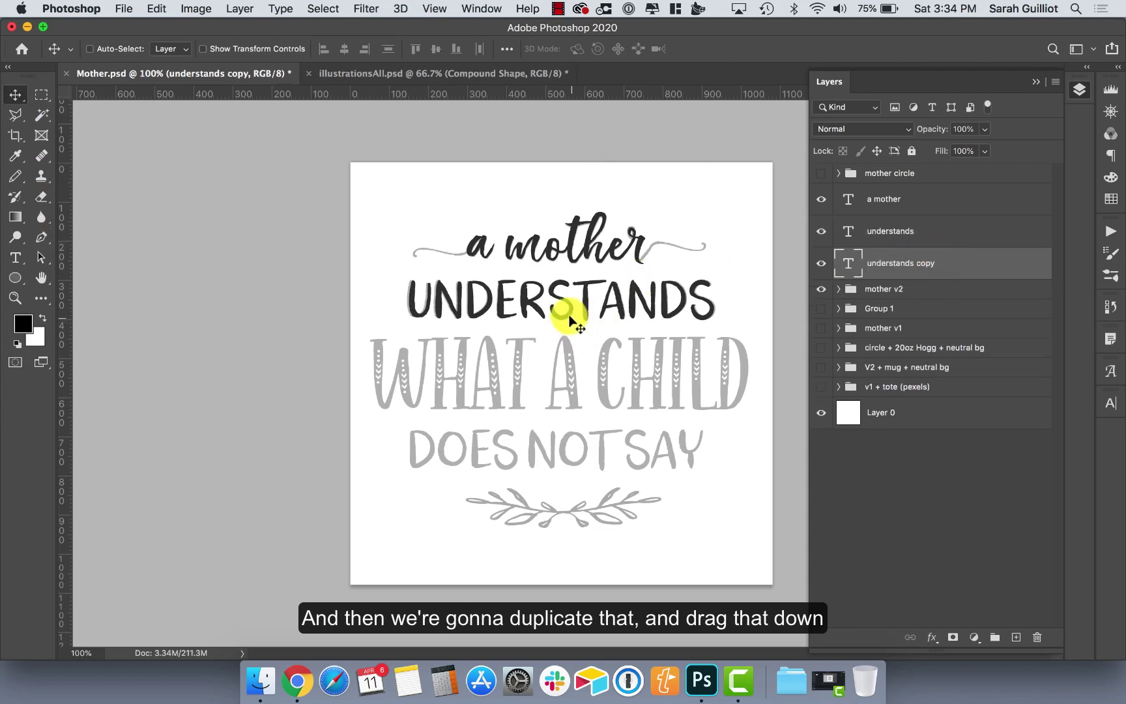
pyautogui.moveTo(566, 314); pyautogui.dragTo(568, 372)
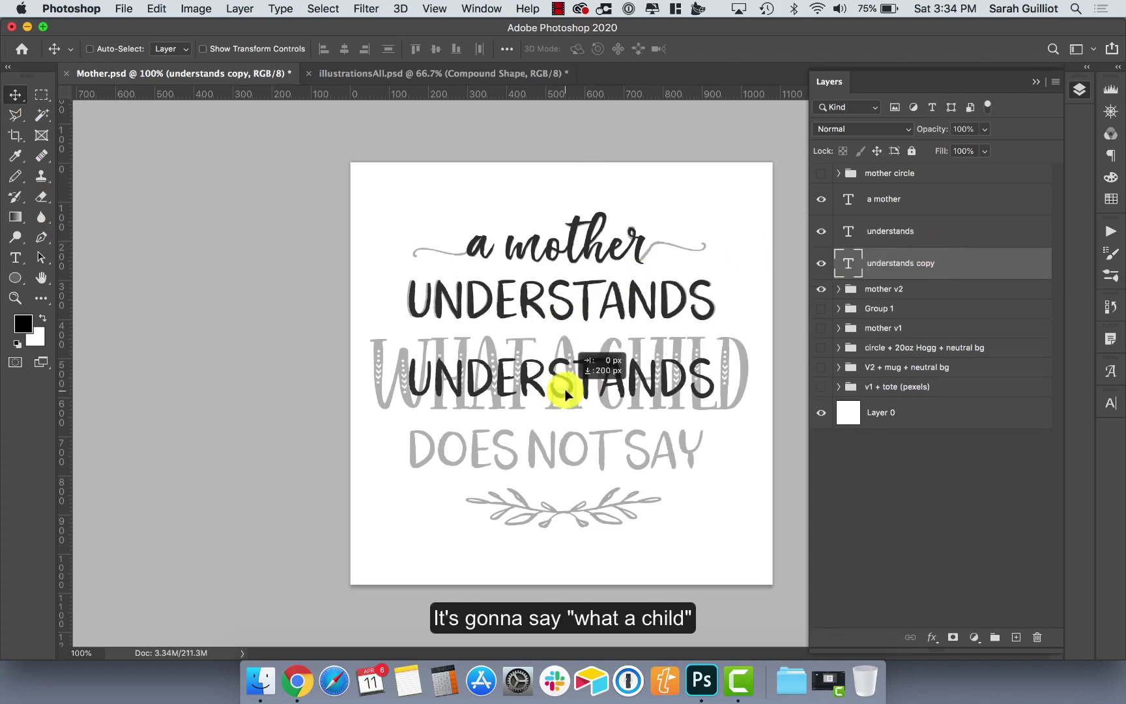
pyautogui.doubleClick(849, 264)
pyautogui.write('what a child')
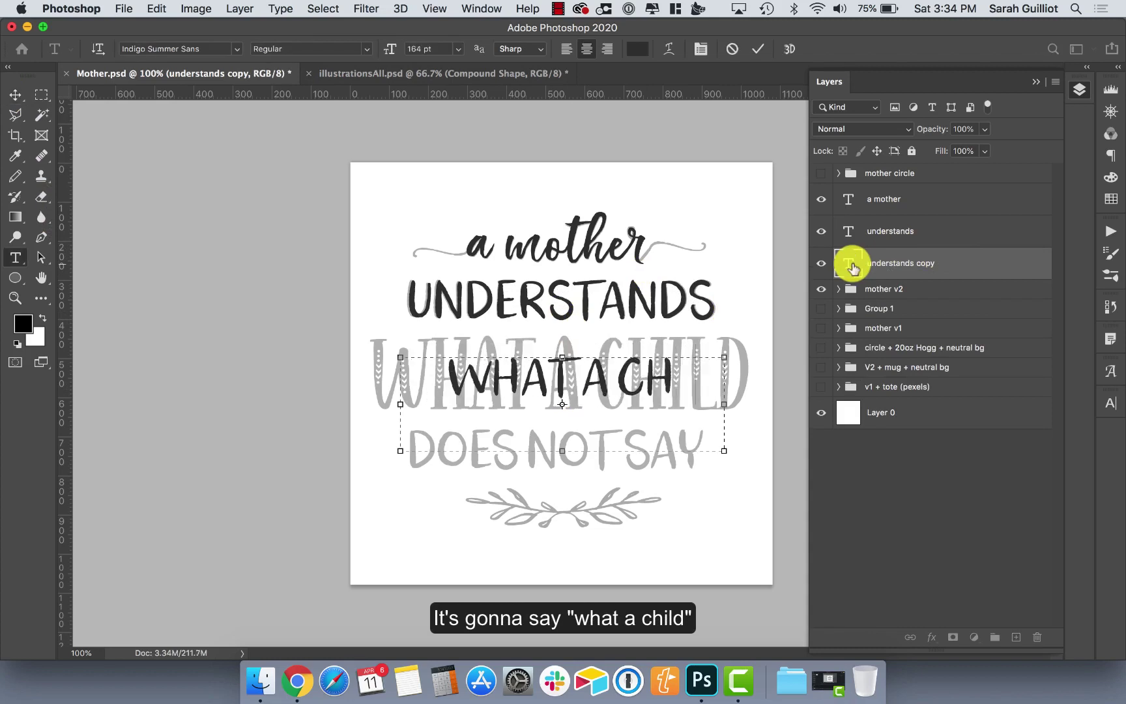
# Step: Enlarge the "what a child" text box on both sides to span the width of the large gray lettering
pyautogui.moveTo(402, 362); pyautogui.dragTo(368, 337)
pyautogui.moveTo(722, 455)
pyautogui.mouseDown()
pyautogui.moveTo(754, 453)
pyautogui.moveTo(745, 453)
pyautogui.mouseUp()
pyautogui.click(854, 263)
pyautogui.press('v')
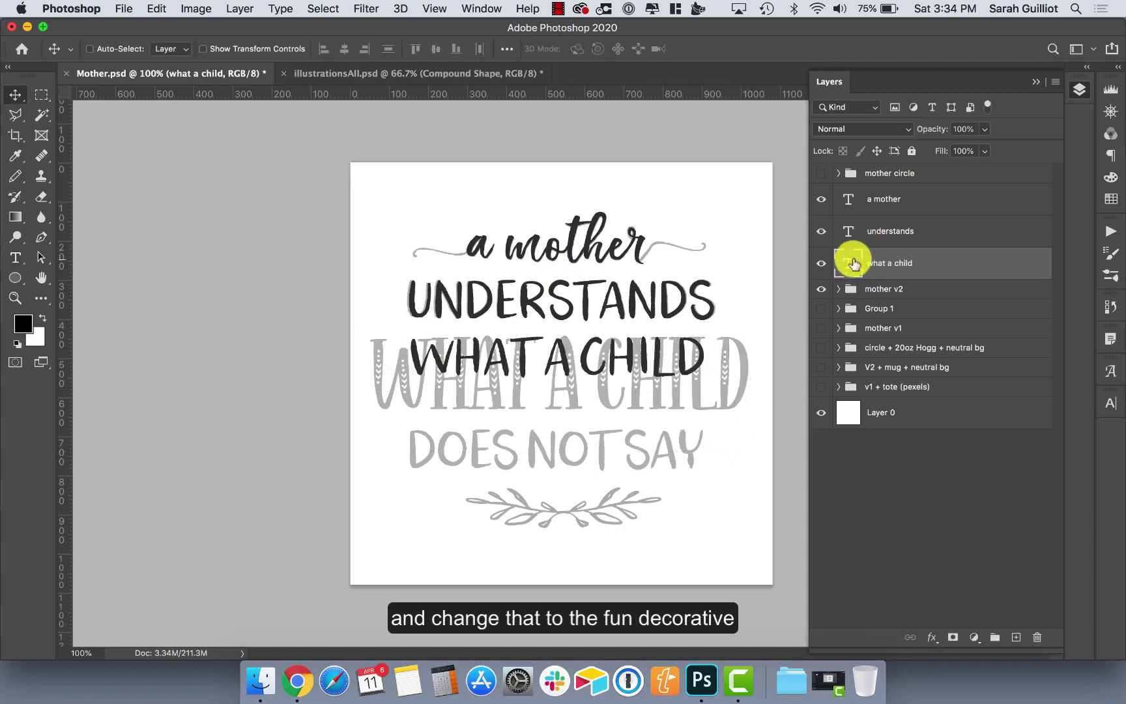
# Step: Set the "what a child" text to the decorative Indigo Summer Serif font at 374 pt
pyautogui.doubleClick(853, 256)
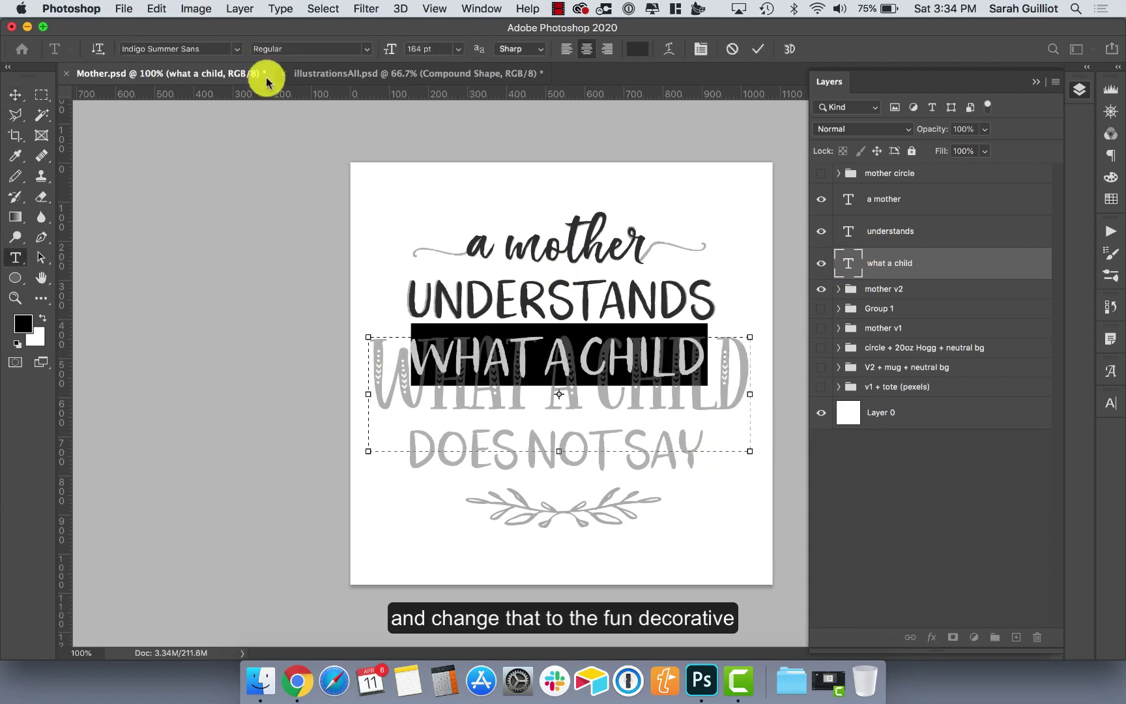
pyautogui.click(236, 49)
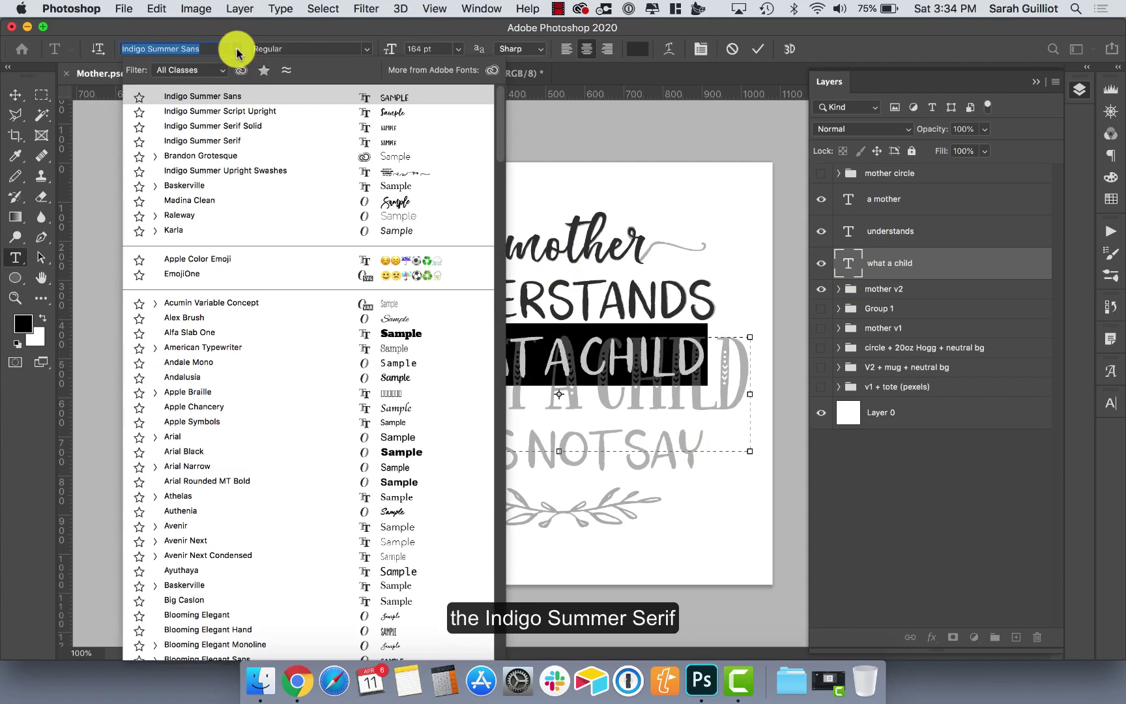
pyautogui.click(239, 141)
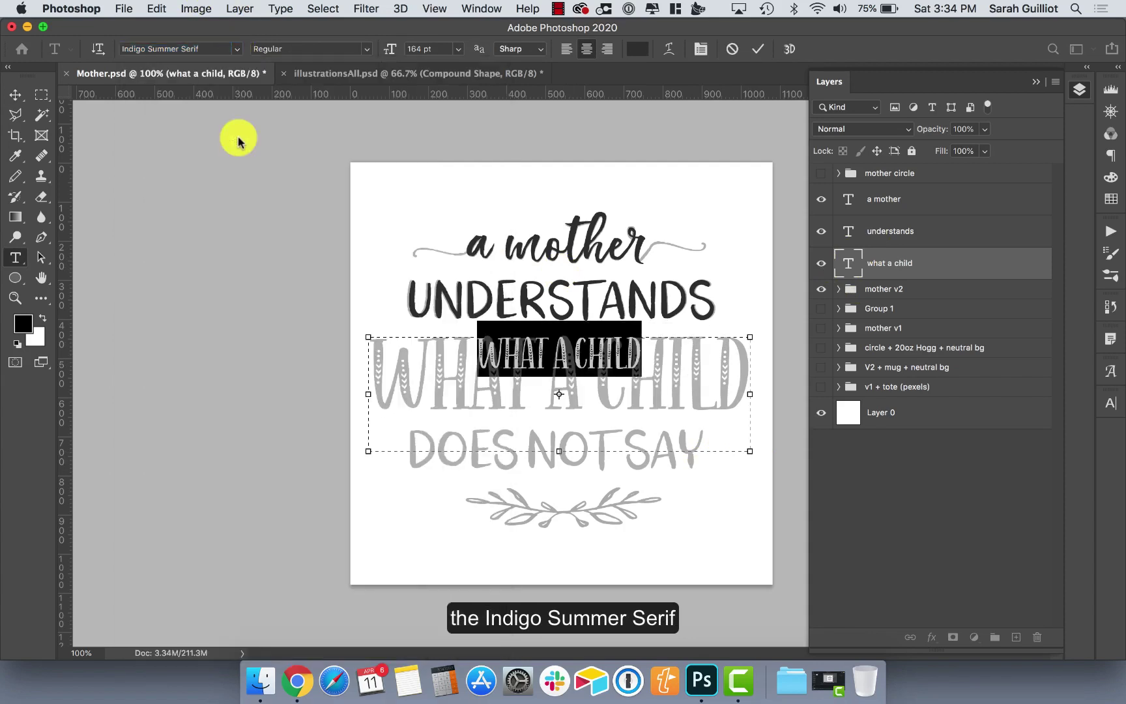
pyautogui.moveTo(384, 50); pyautogui.dragTo(545, 80)
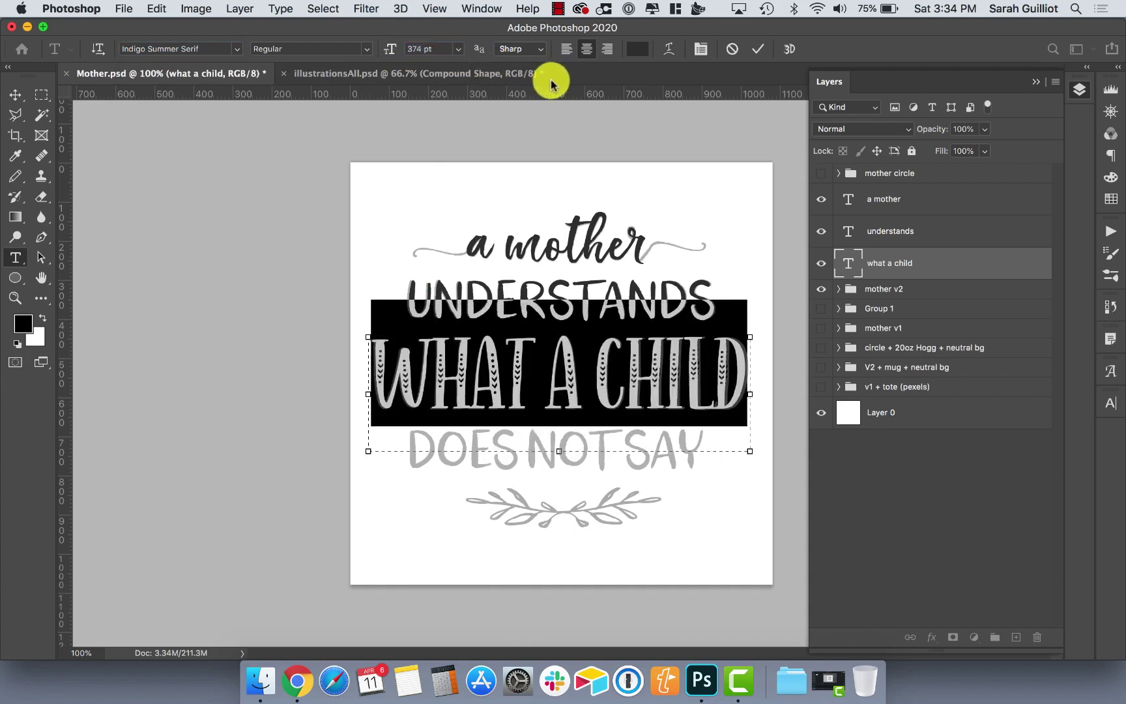
# Step: Nudge the "what a child" text slightly down onto the matching gray lettering
pyautogui.click(16, 94)
pyautogui.moveTo(706, 385); pyautogui.dragTo(705, 388)
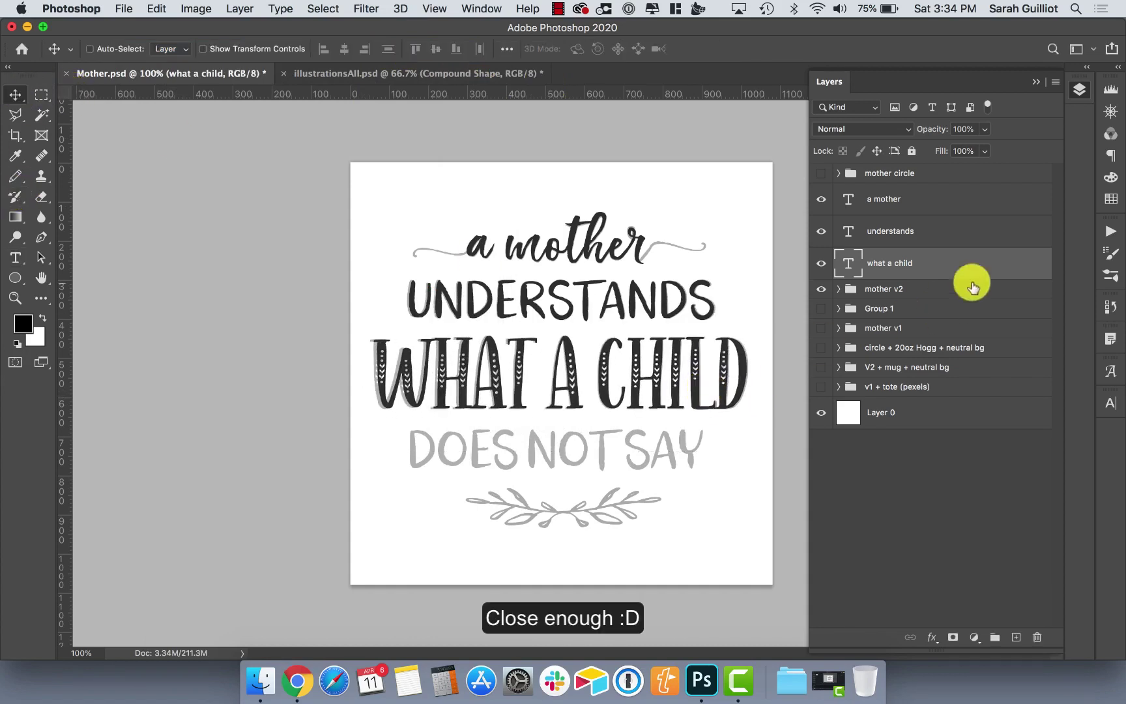
# Step: Duplicate the "understands" layer, place the copy below "what a child" in the layer order, and move its text down about 381 px
pyautogui.click(910, 229)
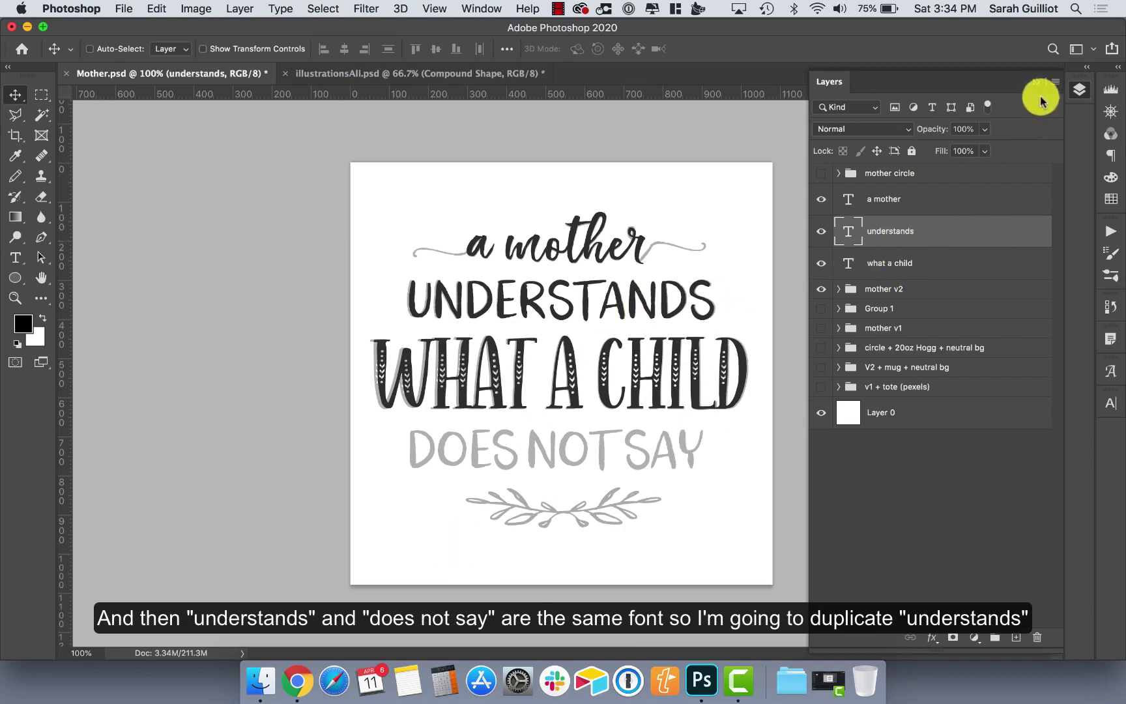
pyautogui.click(1056, 81)
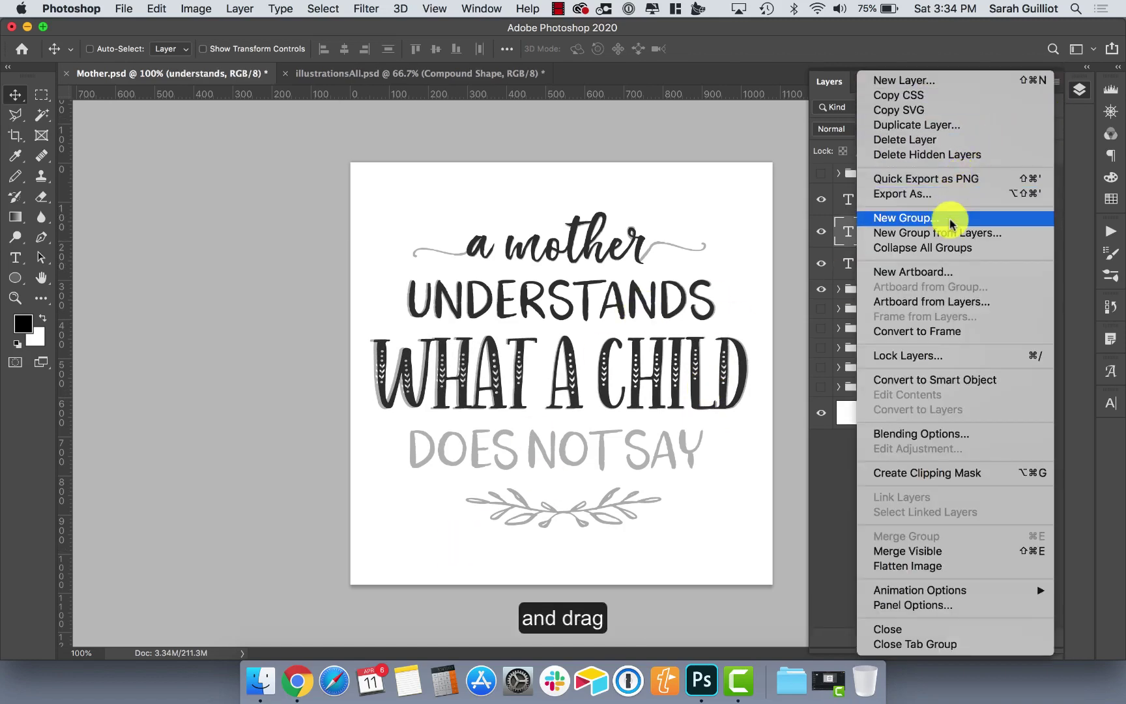
pyautogui.click(932, 125)
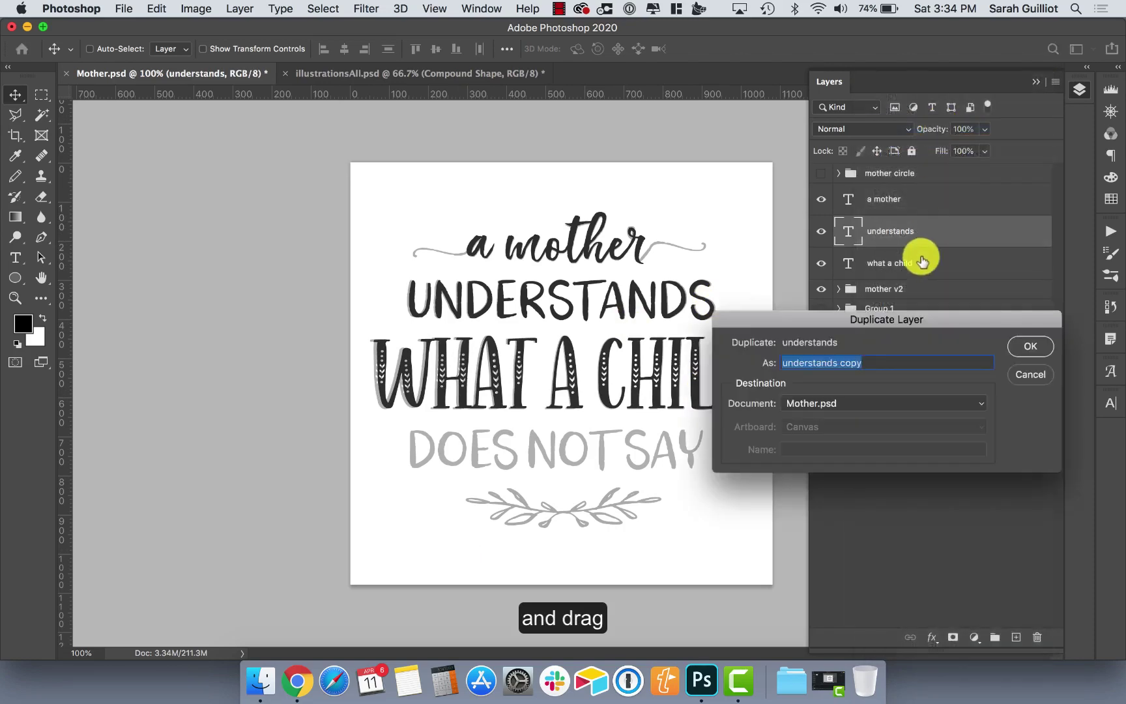
pyautogui.click(1030, 346)
pyautogui.moveTo(935, 236); pyautogui.dragTo(936, 311)
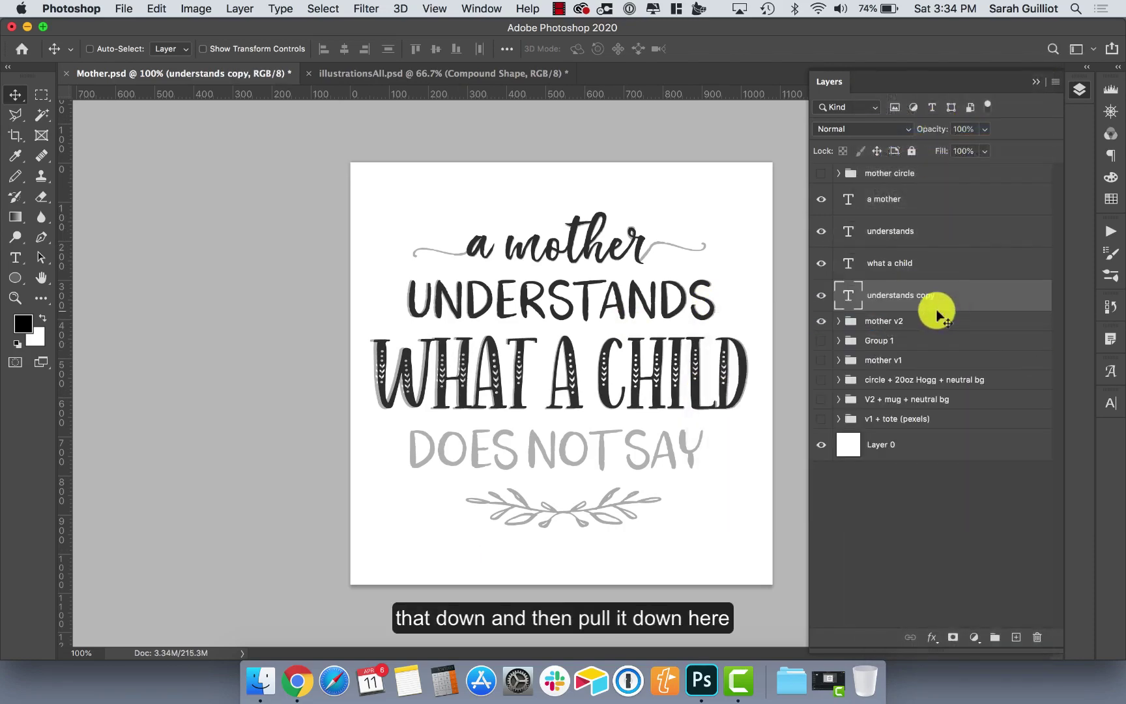
pyautogui.moveTo(551, 306); pyautogui.dragTo(544, 455)
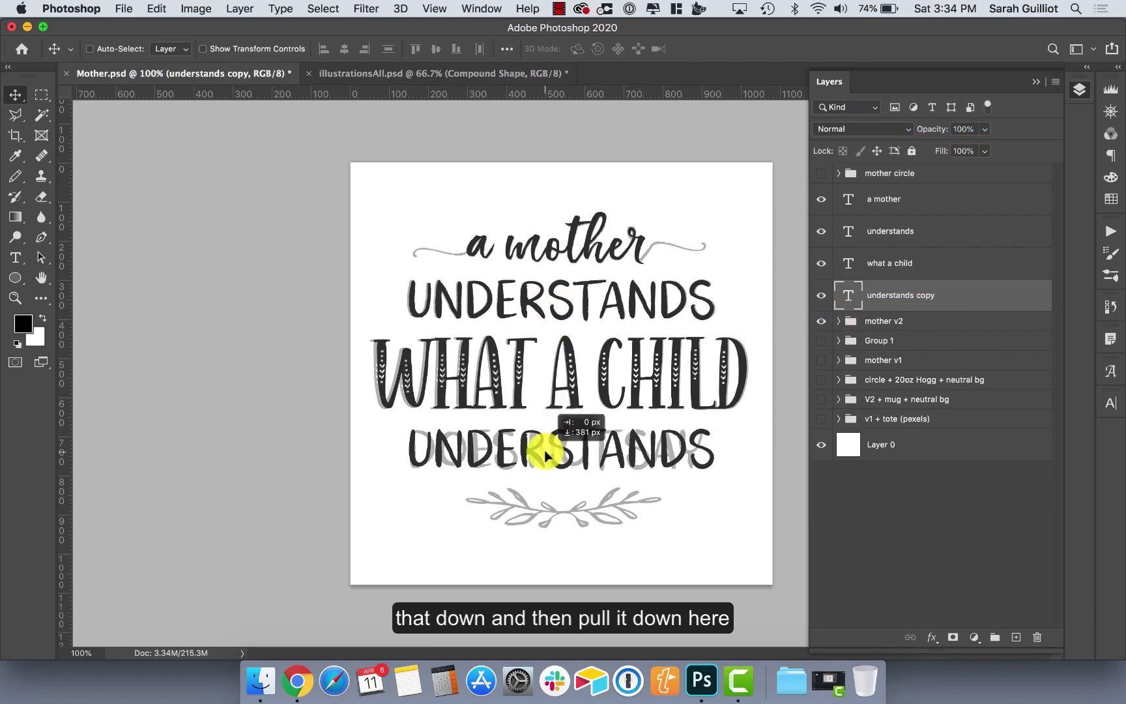
# Step: Change the copied text's wording to "does not say" and compare the design with the gray "mother v2" reference hidden and shown
pyautogui.doubleClick(848, 296)
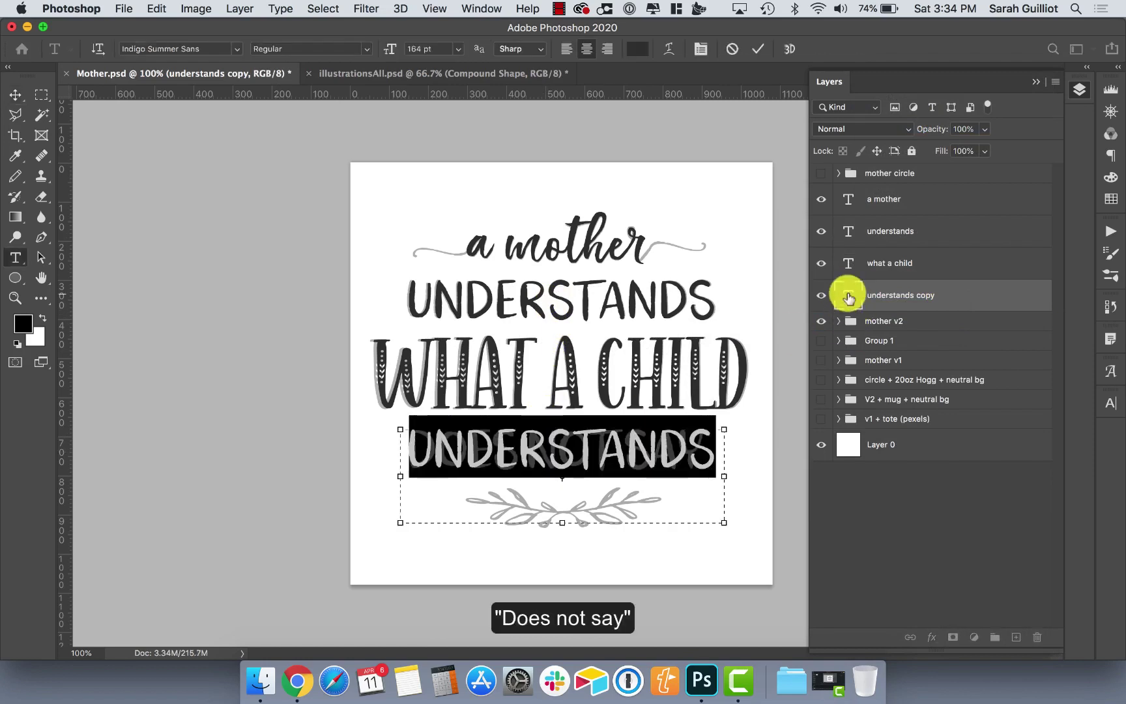
pyautogui.write('does not say')
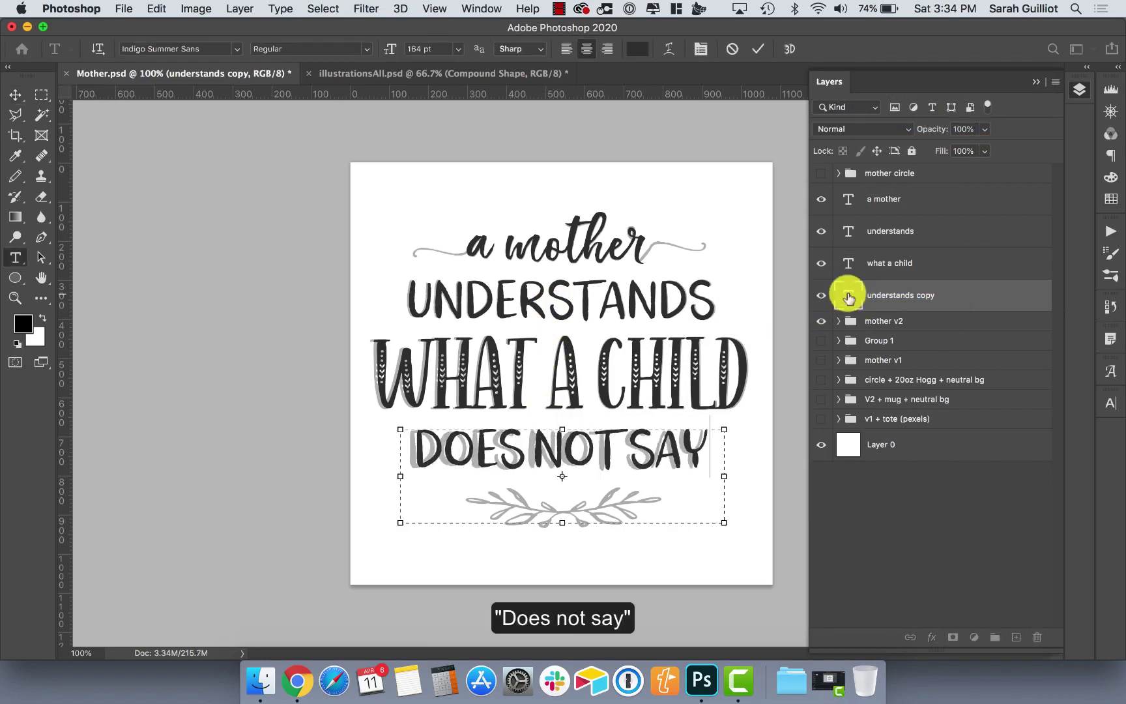
pyautogui.click(16, 95)
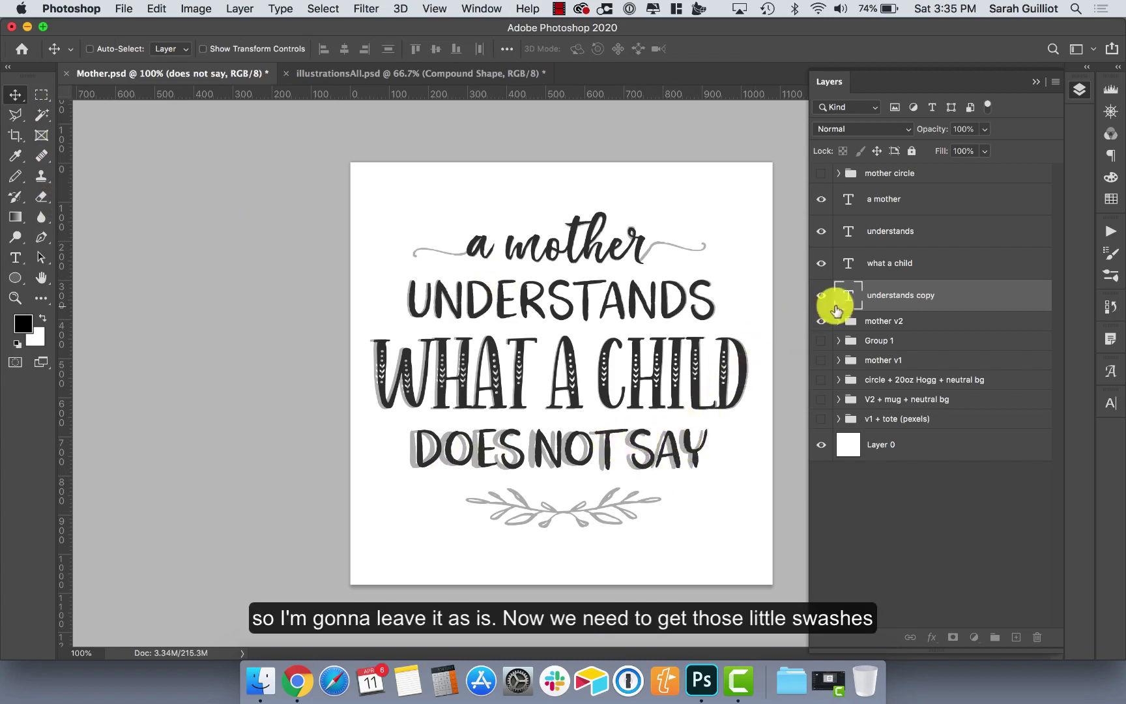
pyautogui.click(820, 322)
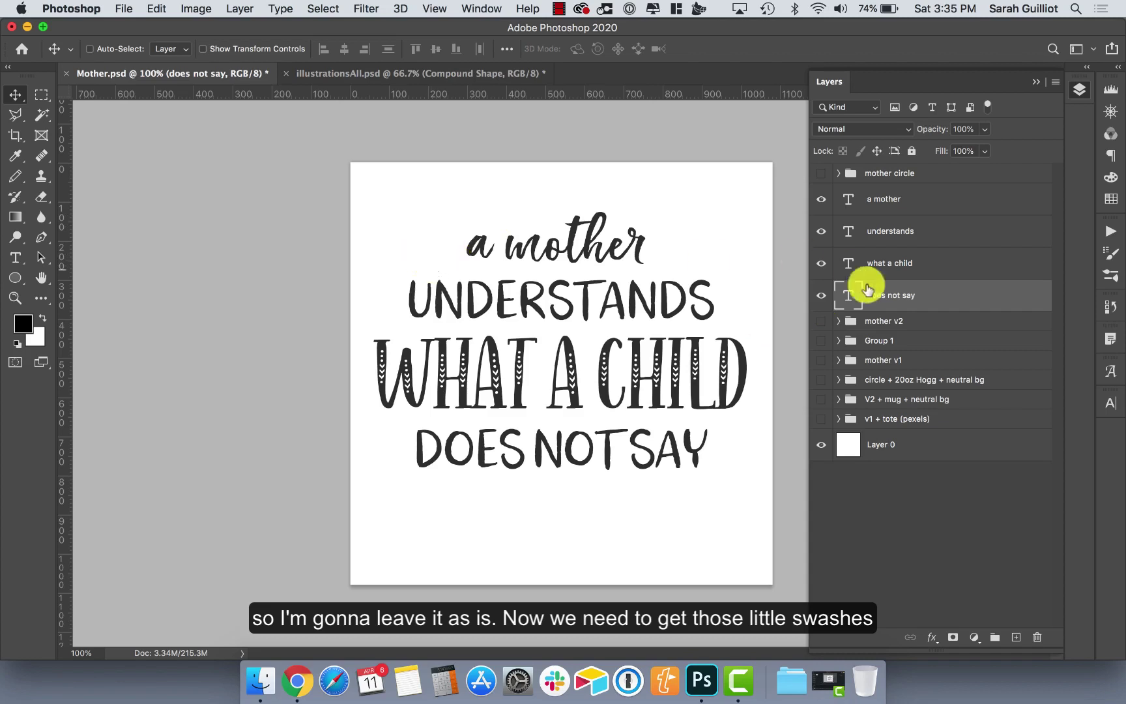
pyautogui.click(820, 322)
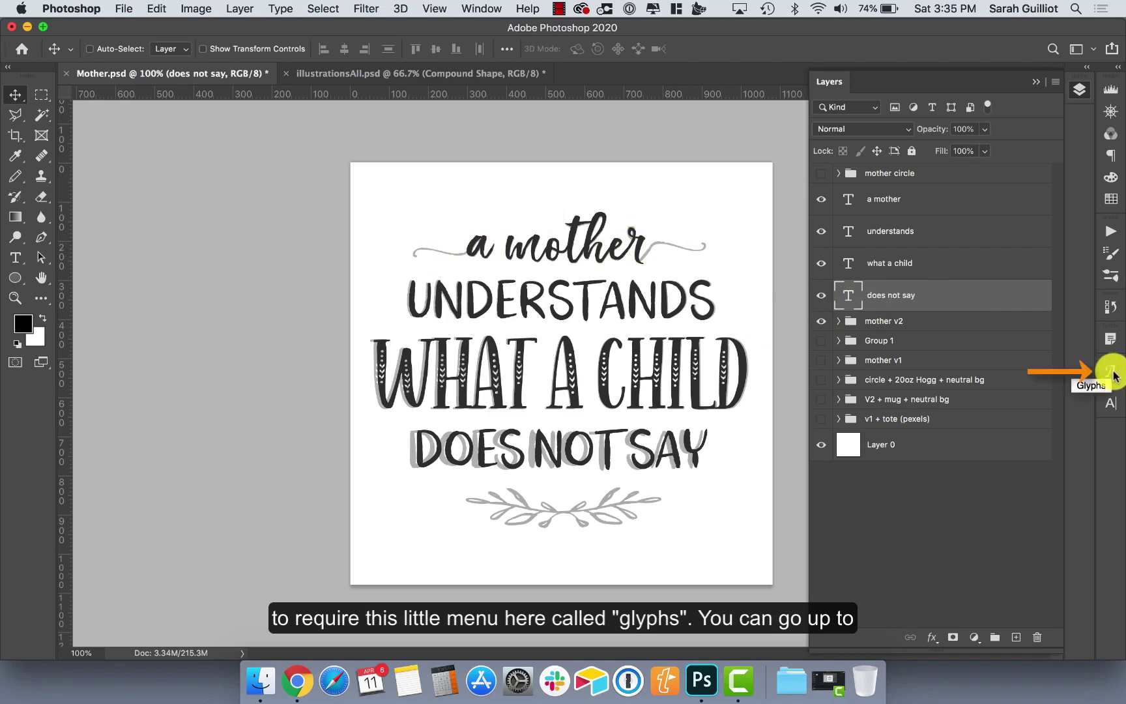
# Step: Open the Glyphs panel and float it over the empty area beside the artwork
pyautogui.click(482, 7)
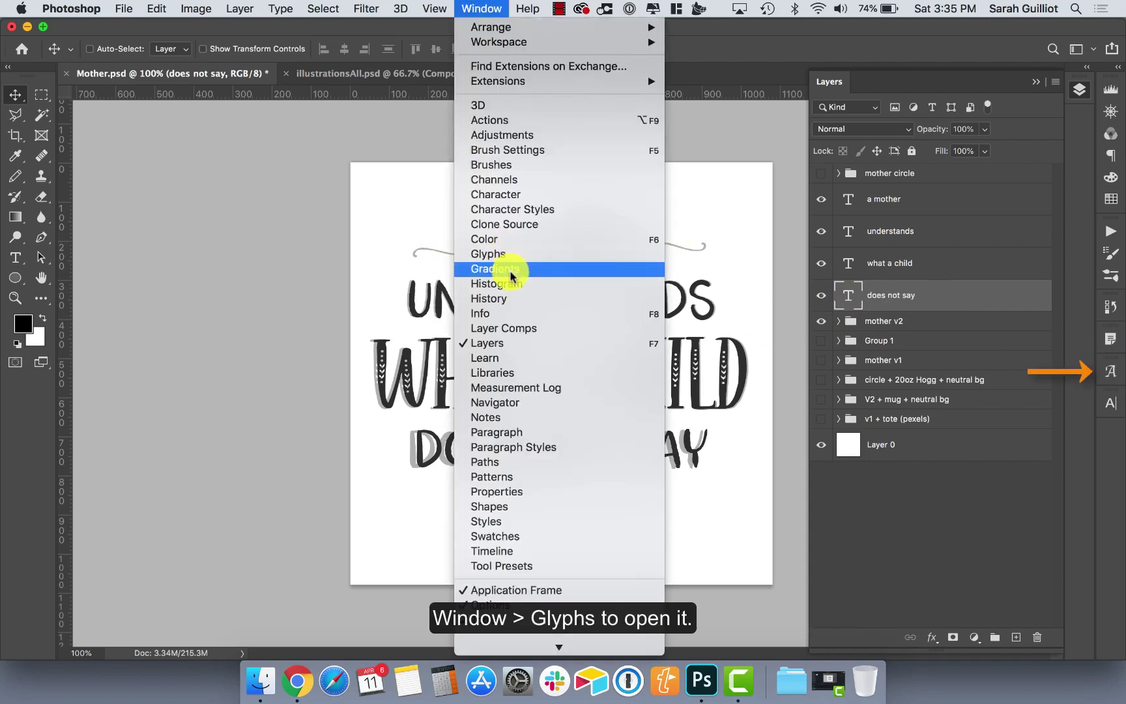
pyautogui.click(1109, 373)
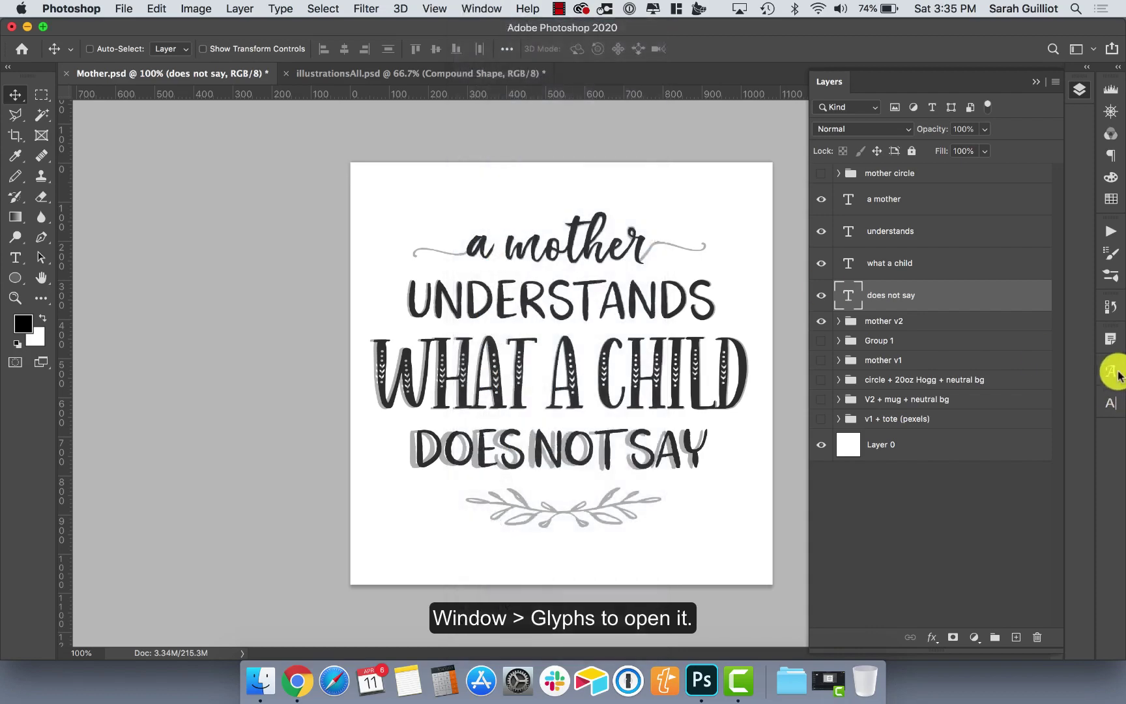
pyautogui.click(1108, 373)
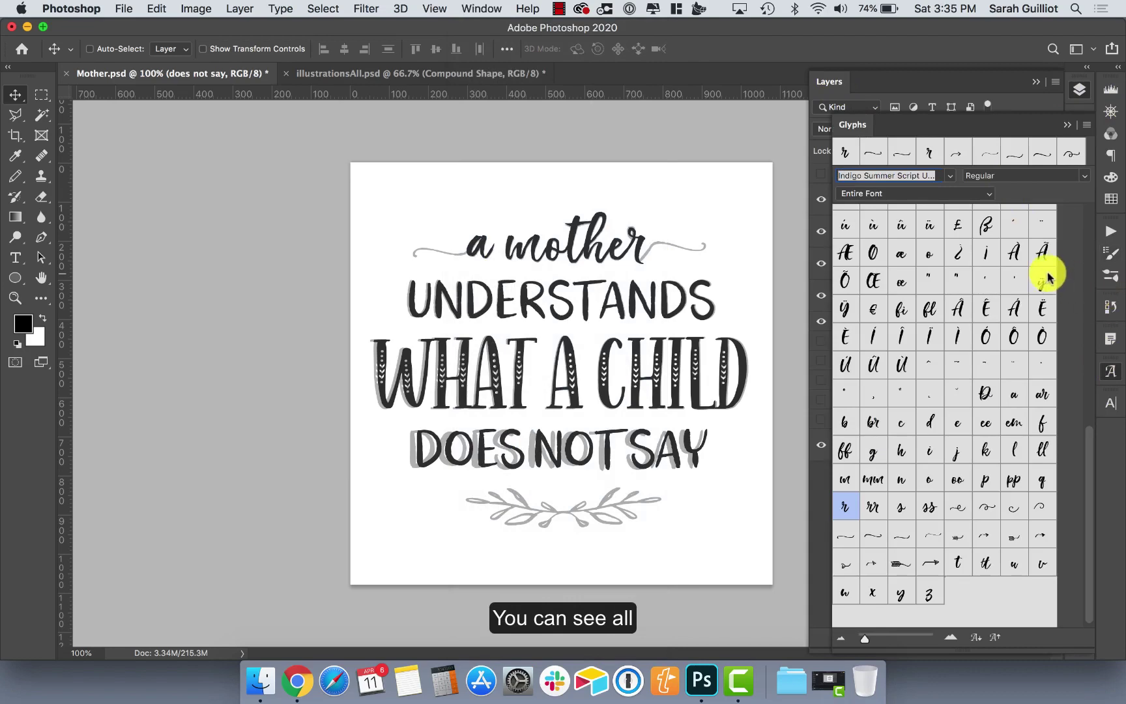
pyautogui.moveTo(850, 123); pyautogui.dragTo(106, 140)
# Step: Browse the entire Indigo Summer Script Upright glyph set and its category filters for swashes and alternates
pyautogui.scroll(-1, 168, 338)
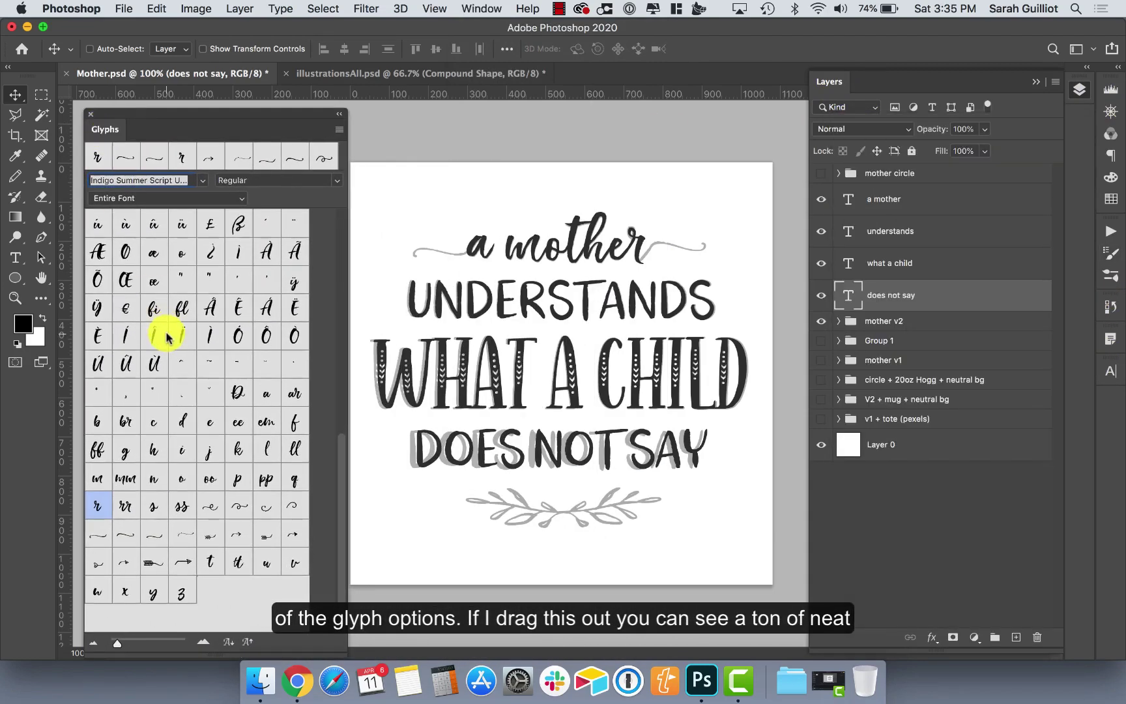
pyautogui.scroll(10, 168, 338)
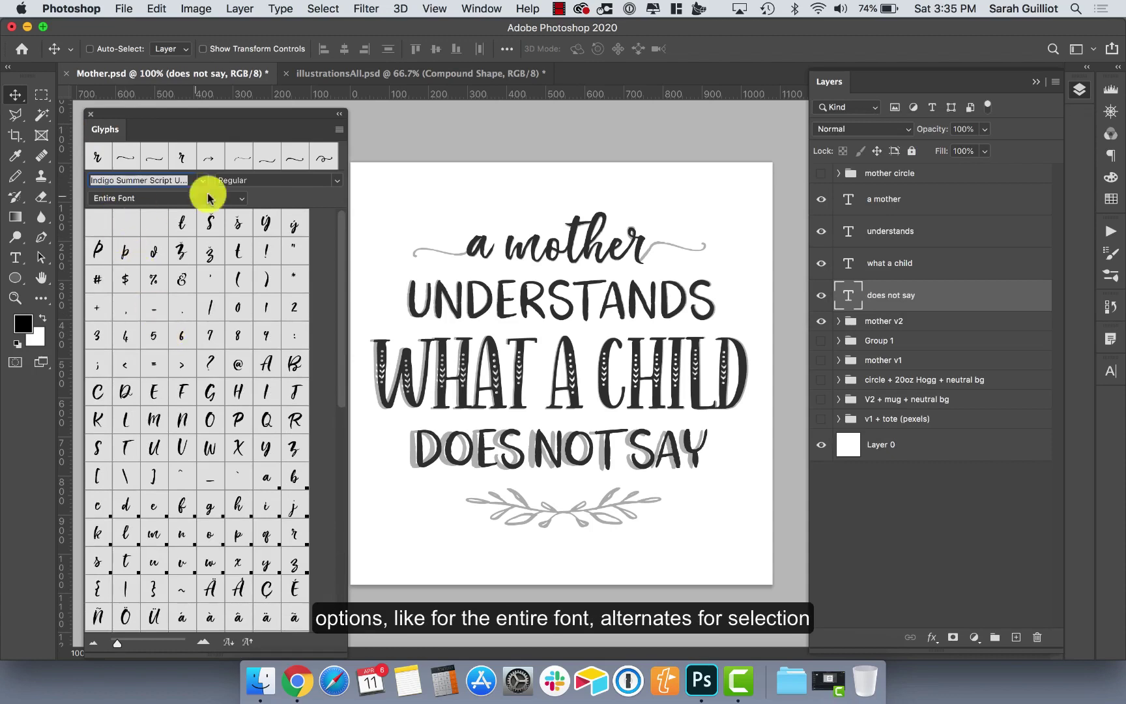
pyautogui.click(240, 198)
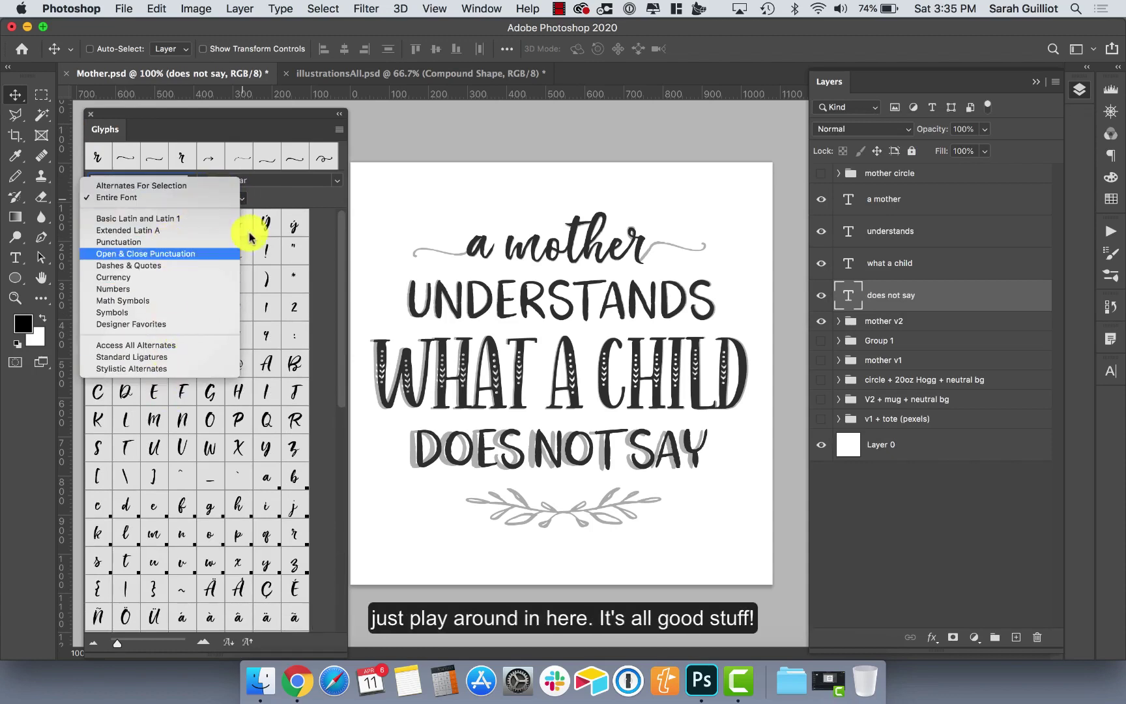
pyautogui.click(299, 196)
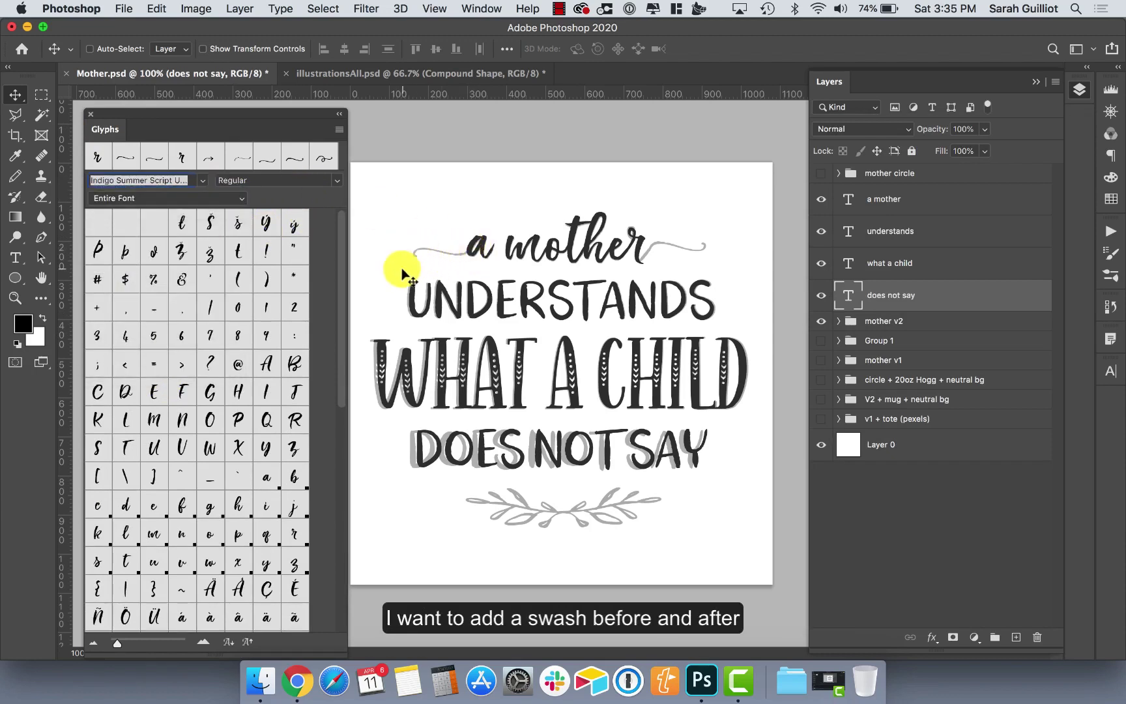
pyautogui.scroll(-10, 197, 440)
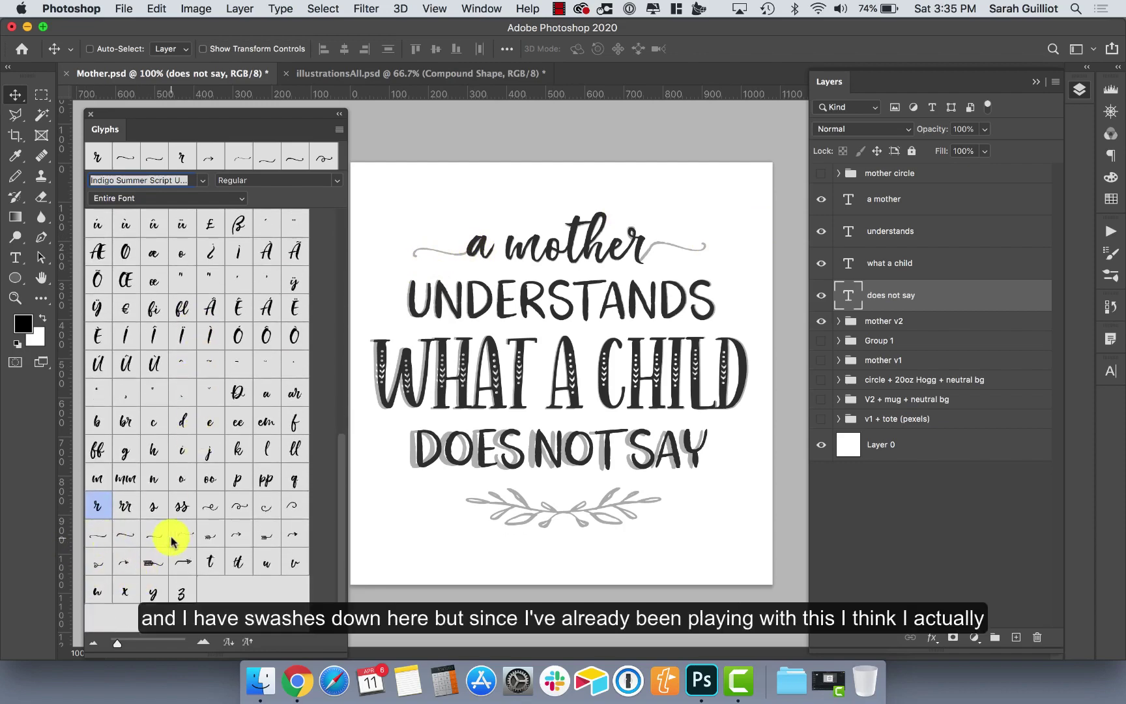
pyautogui.scroll(10, 186, 483)
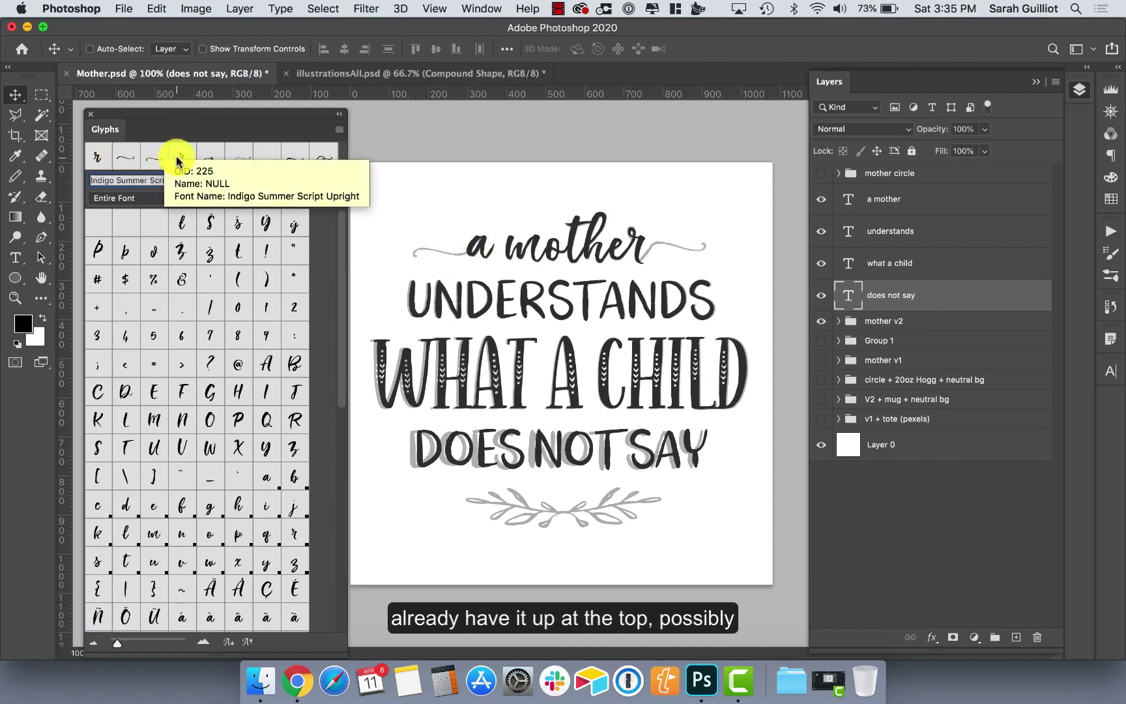
pyautogui.doubleClick(854, 298)
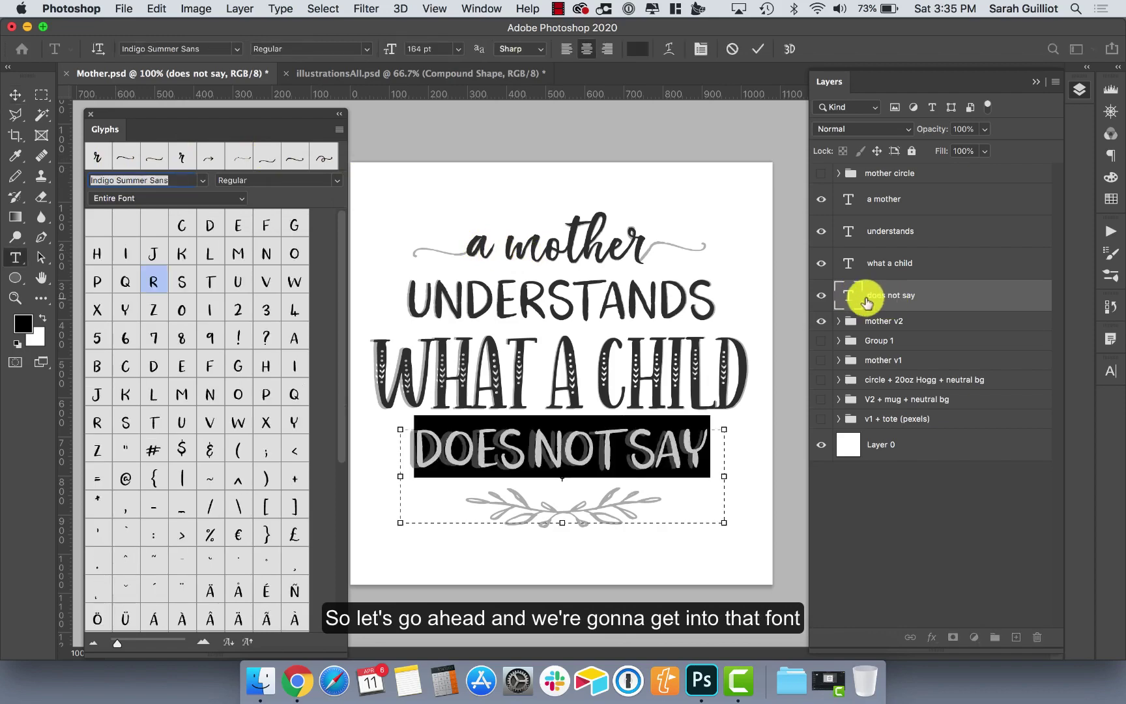
pyautogui.press('Escape')
pyautogui.press('v')
# Step: Insert a long swash from the recently used glyphs directly before the "a" in the "a mother" text
pyautogui.click(912, 199)
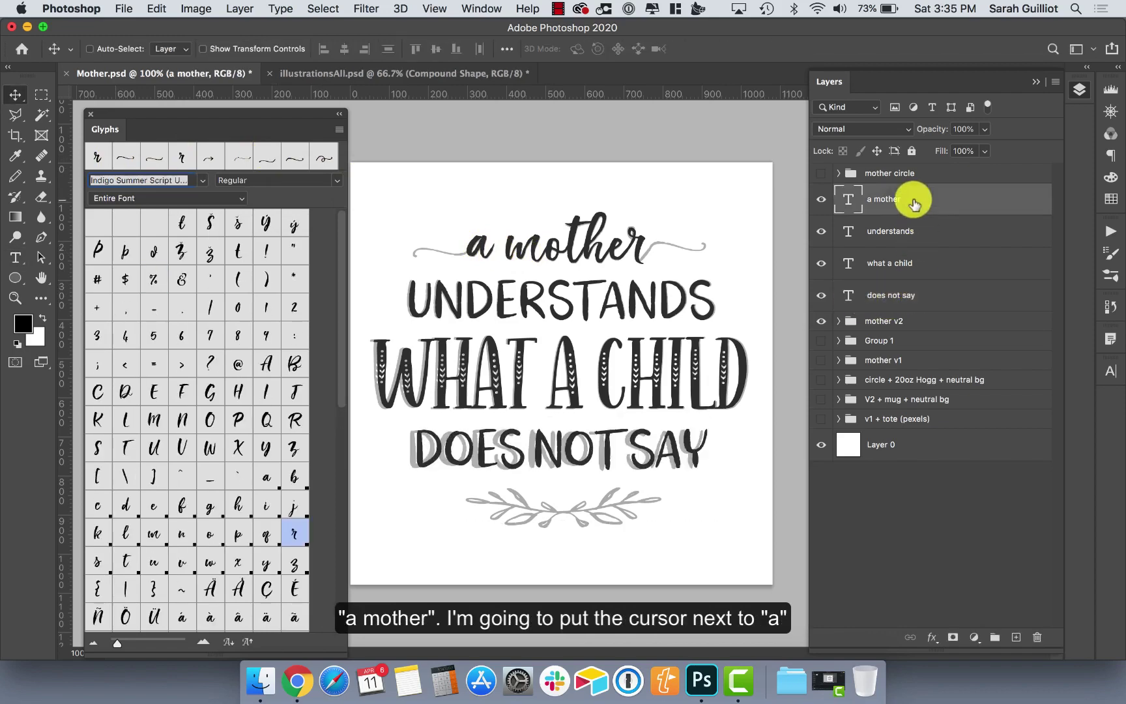
pyautogui.doubleClick(847, 199)
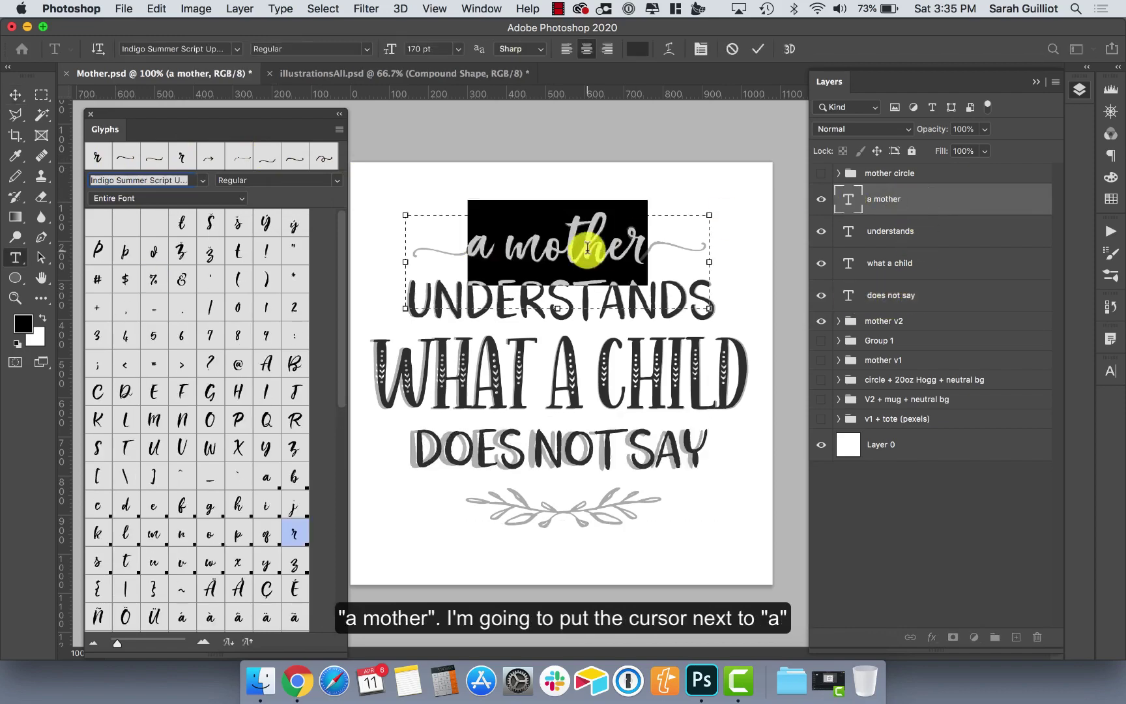
pyautogui.click(467, 246)
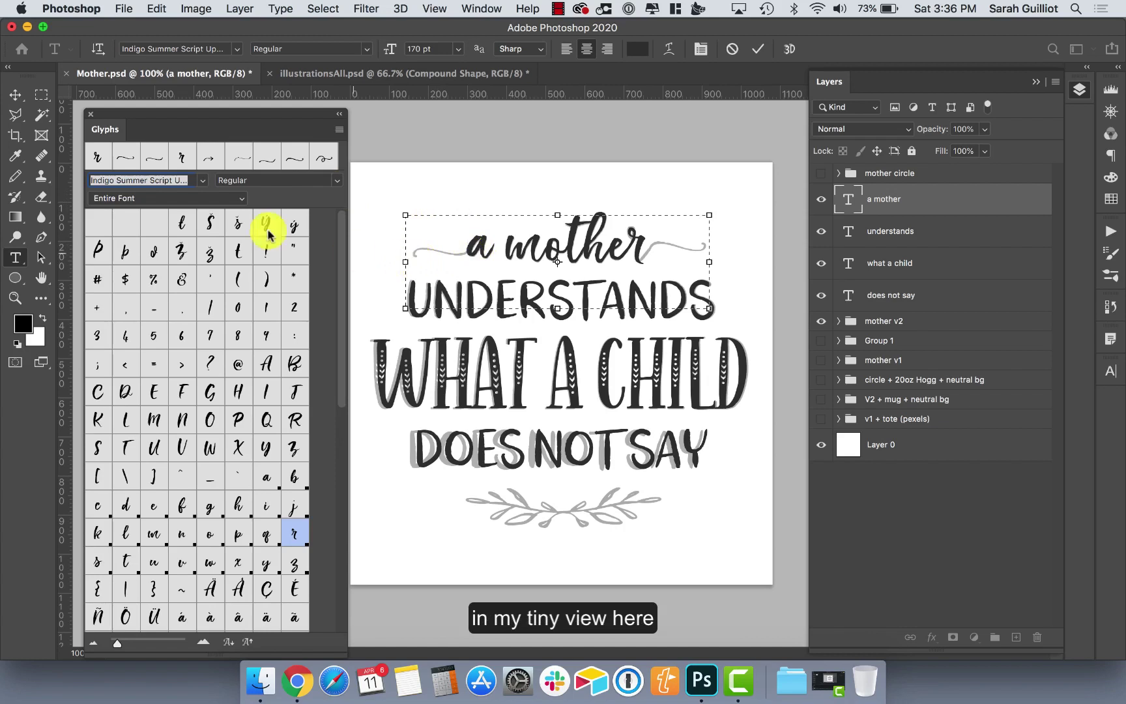
pyautogui.doubleClick(153, 158)
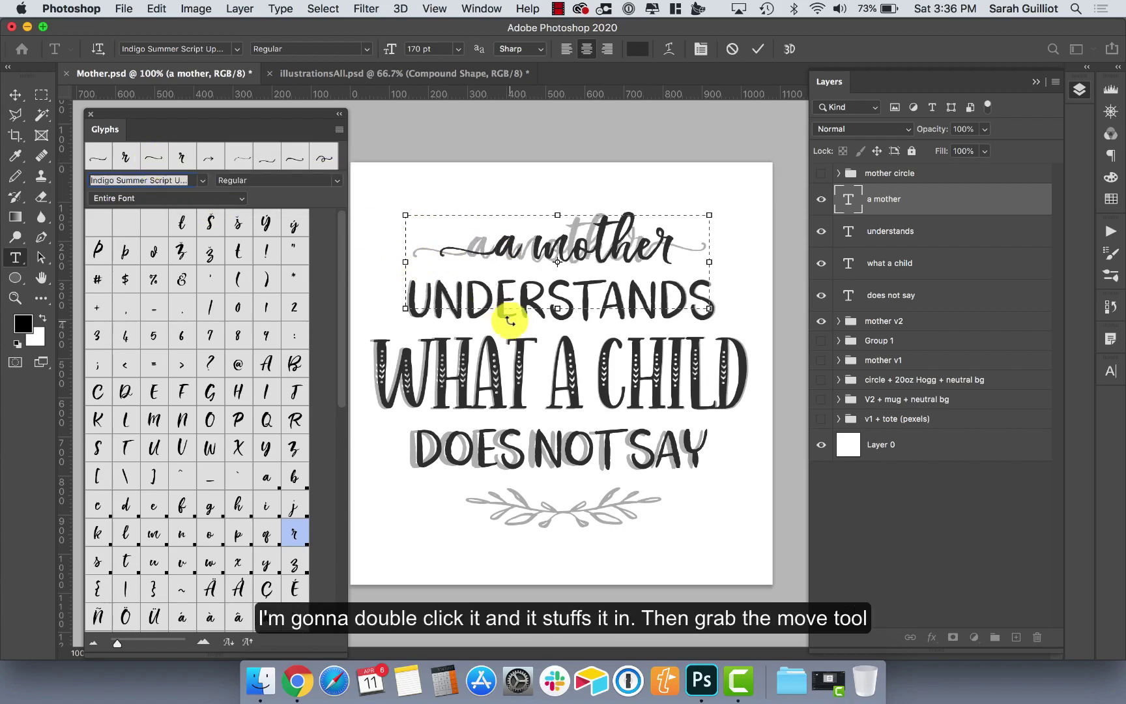
# Step: Nudge the "a mother" text left until its letters line up with the gray reference lettering
pyautogui.click(15, 97)
pyautogui.press('Left')
pyautogui.press('Left')
pyautogui.press('Left')
pyautogui.press('Left')
pyautogui.press('Left')
pyautogui.press('Left')
pyautogui.press('Left')
pyautogui.press('Left')
pyautogui.press('Left')
pyautogui.press('Left')
pyautogui.press('Left')
pyautogui.press('Left')
pyautogui.press('Left')
pyautogui.press('Left')
pyautogui.press('Left')
pyautogui.press('Left')
pyautogui.press('Left')
pyautogui.press('Left')
pyautogui.press('Left')
pyautogui.press('Left')
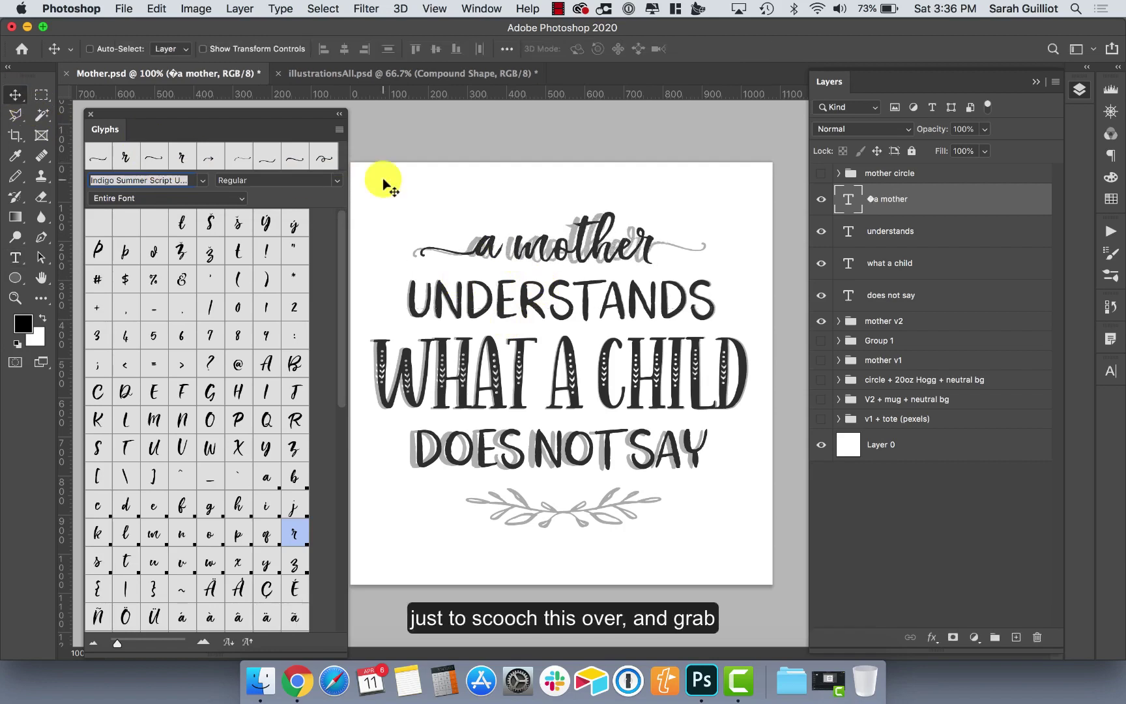
pyautogui.press('t')
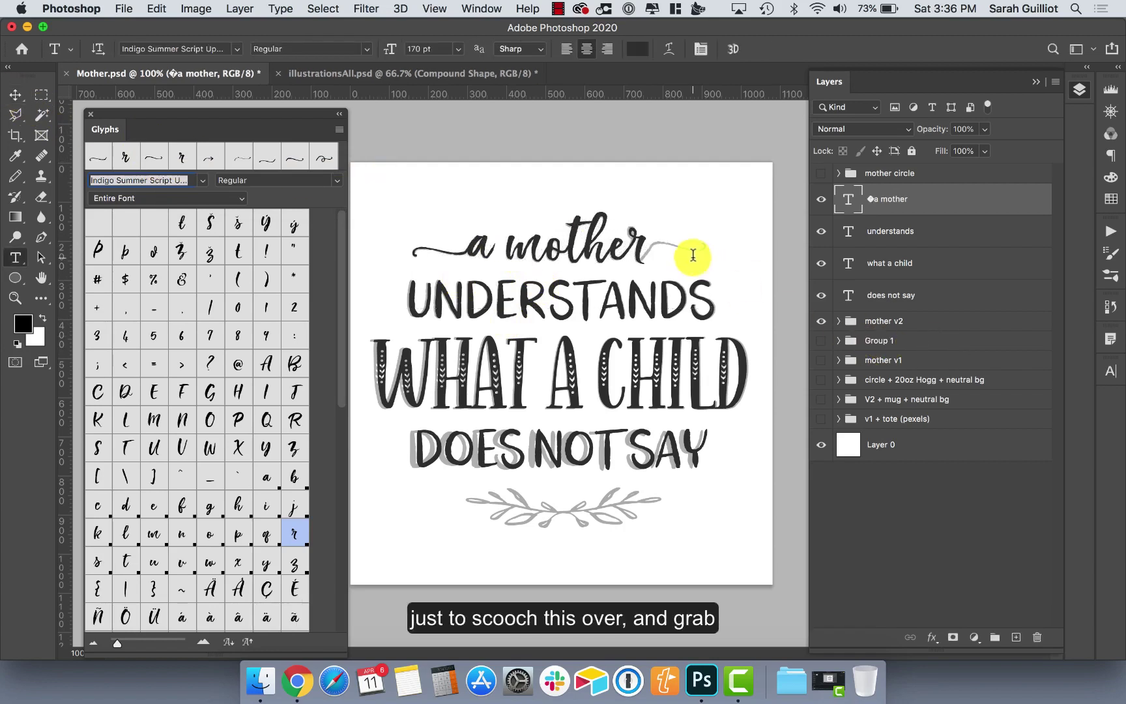
pyautogui.click(606, 242)
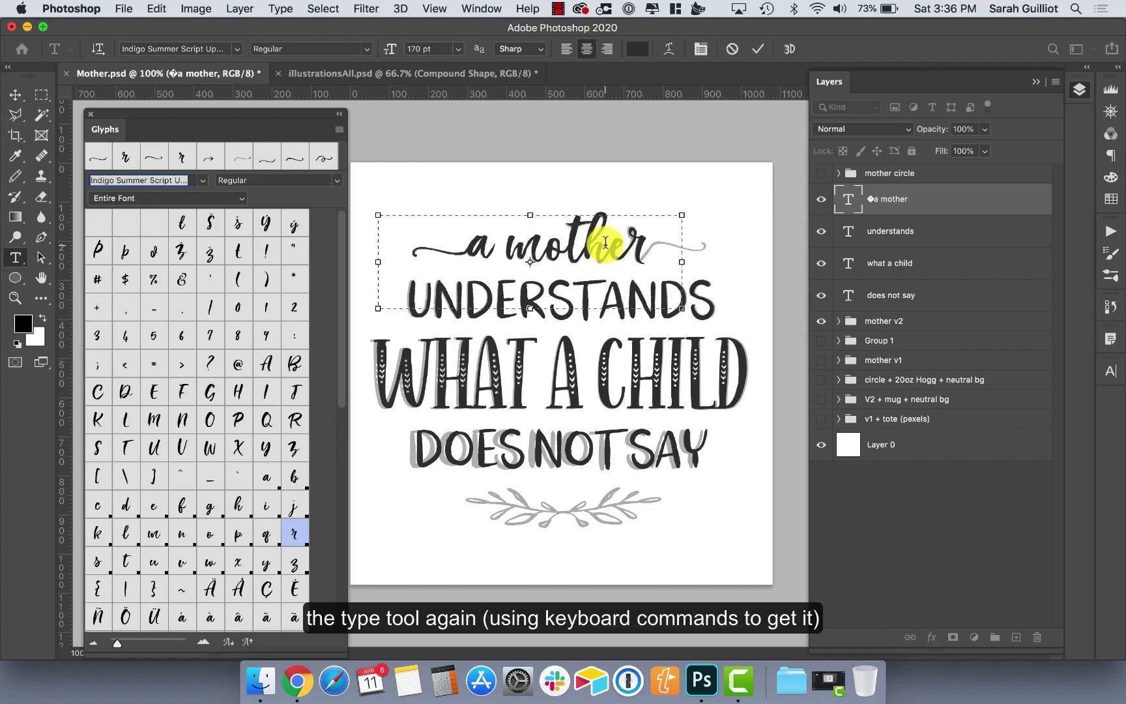
pyautogui.click(14, 95)
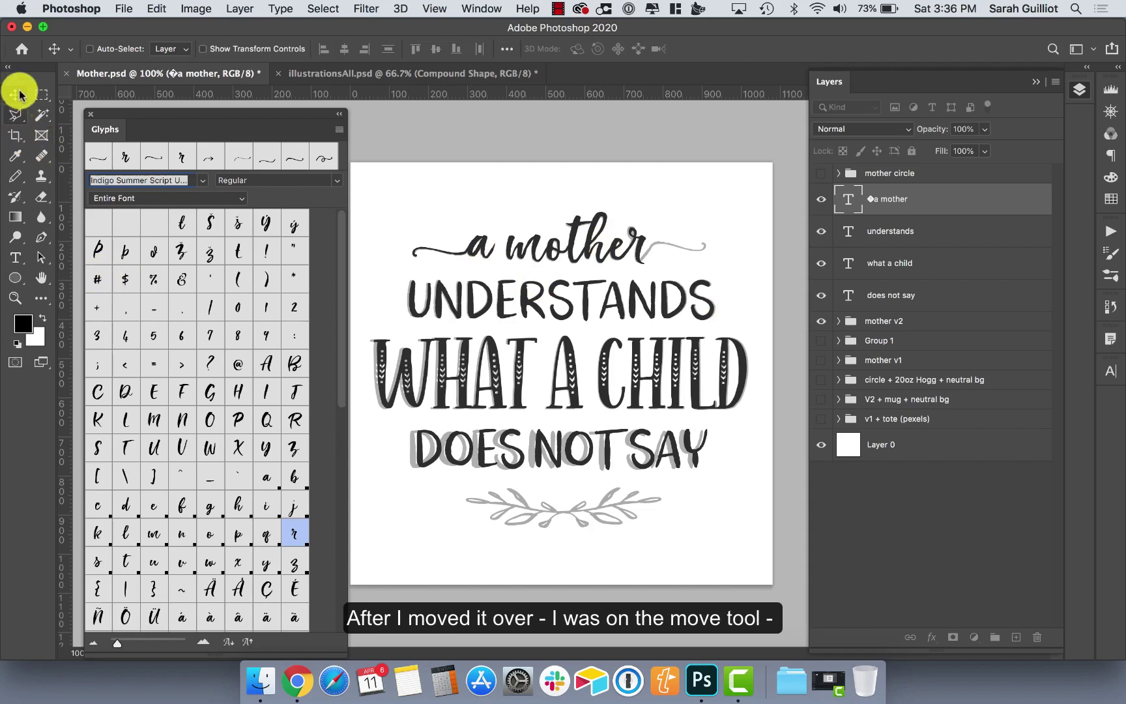
# Step: Insert the matching end swash from the recent glyphs after the "r" in "mother" and shift the text back over the gray lettering
pyautogui.click(15, 259)
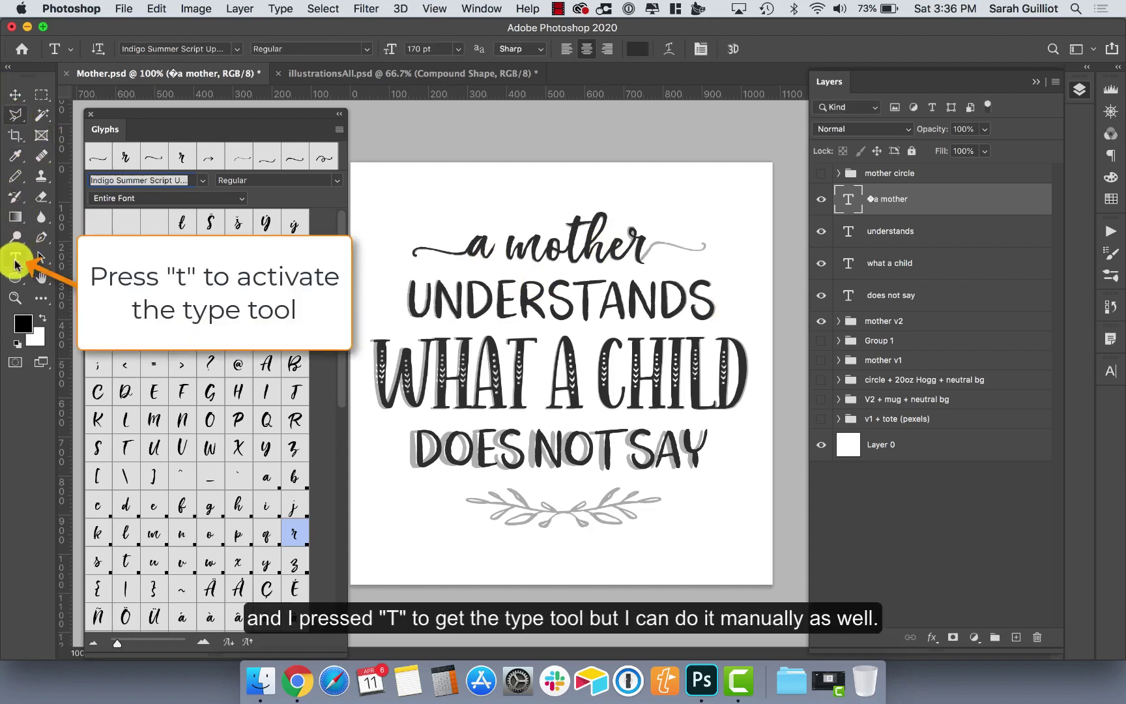
pyautogui.click(642, 244)
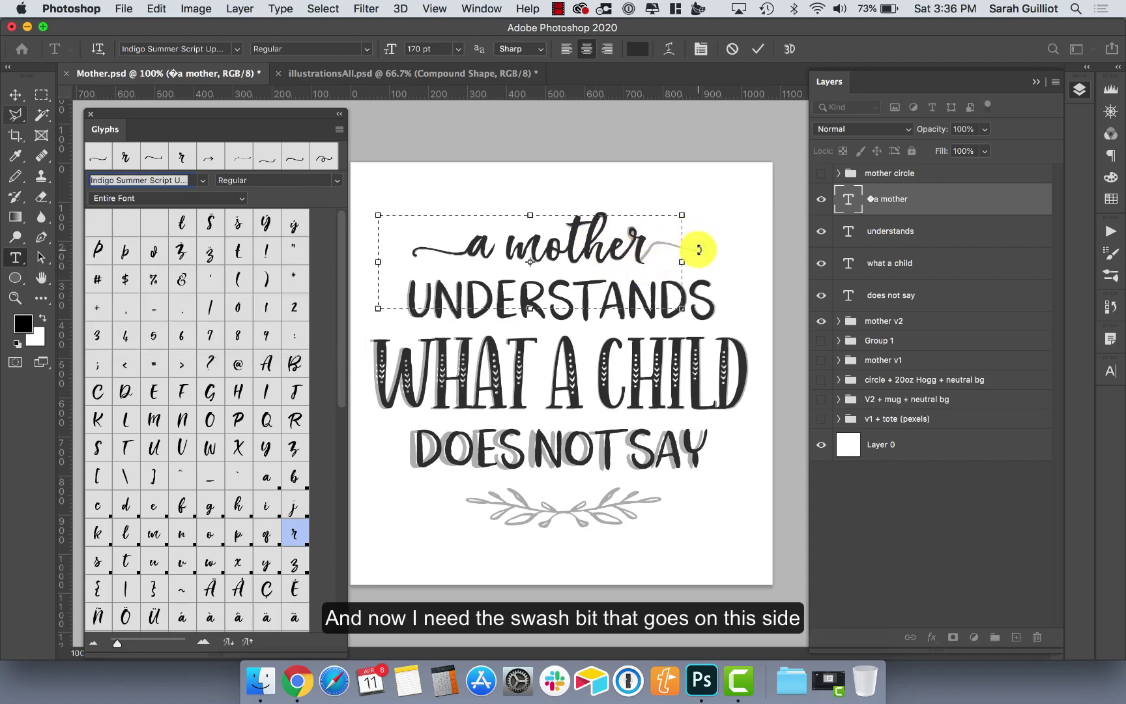
pyautogui.doubleClick(145, 161)
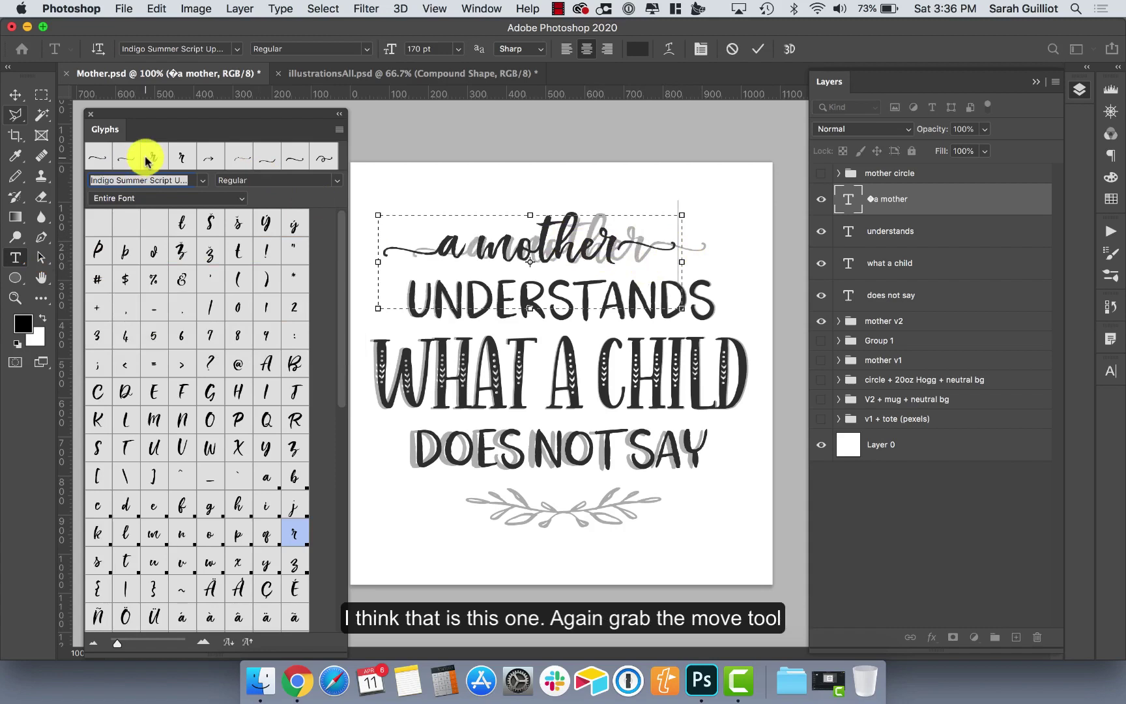
pyautogui.click(12, 97)
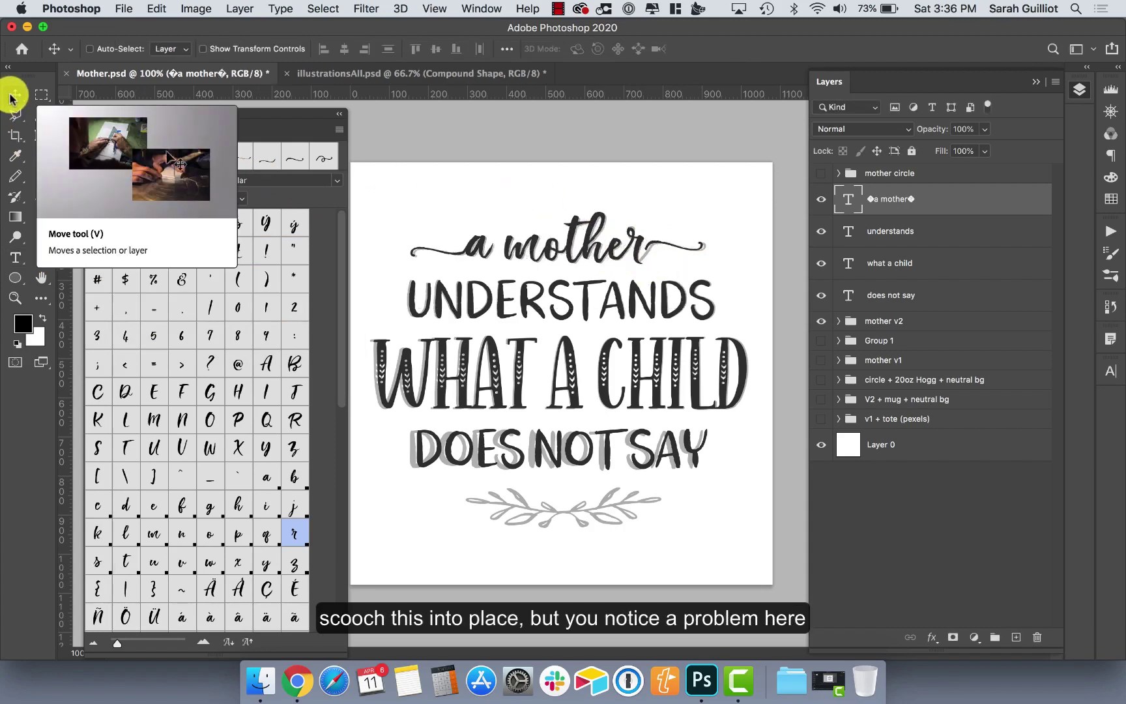
# Step: Hide the mother v2 reference and replace the "r" in "mother" with the recently used alternate that connects to the end swash
pyautogui.click(821, 321)
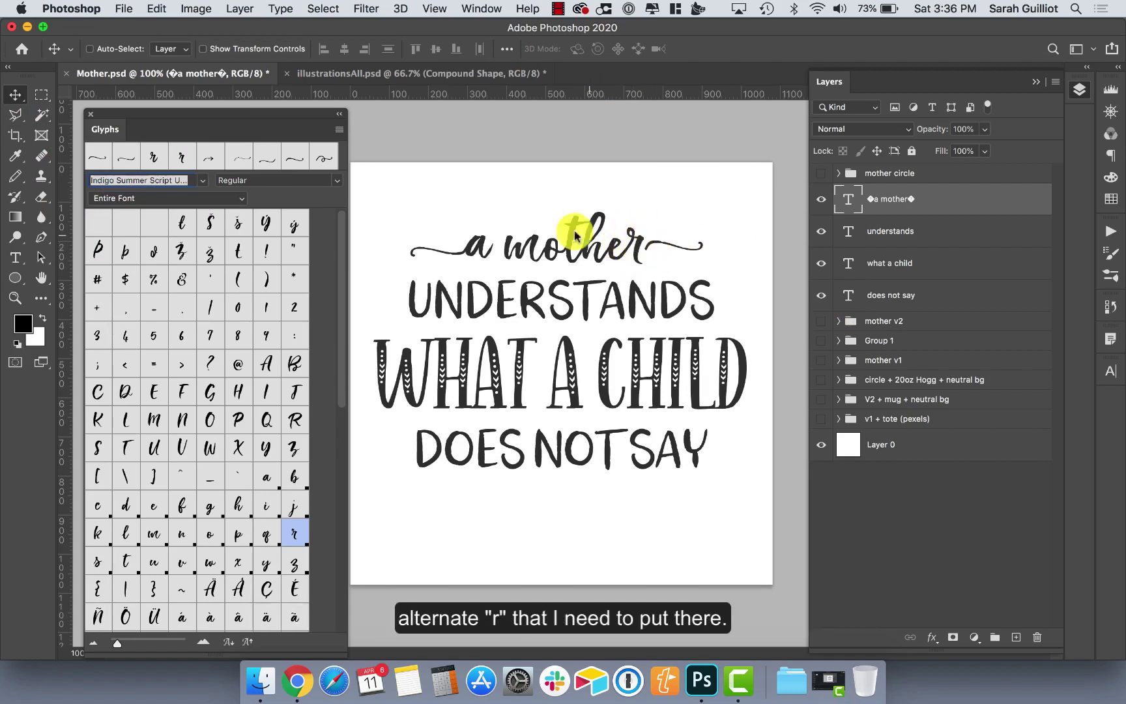
pyautogui.click(15, 257)
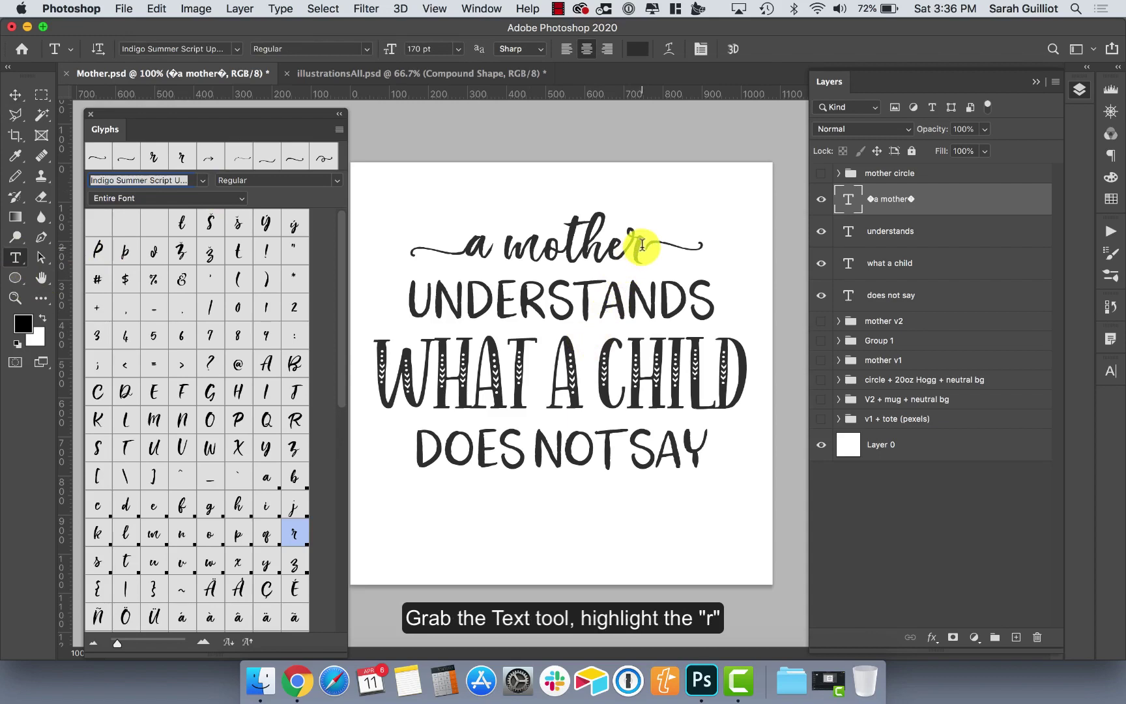
pyautogui.moveTo(646, 245); pyautogui.dragTo(629, 245)
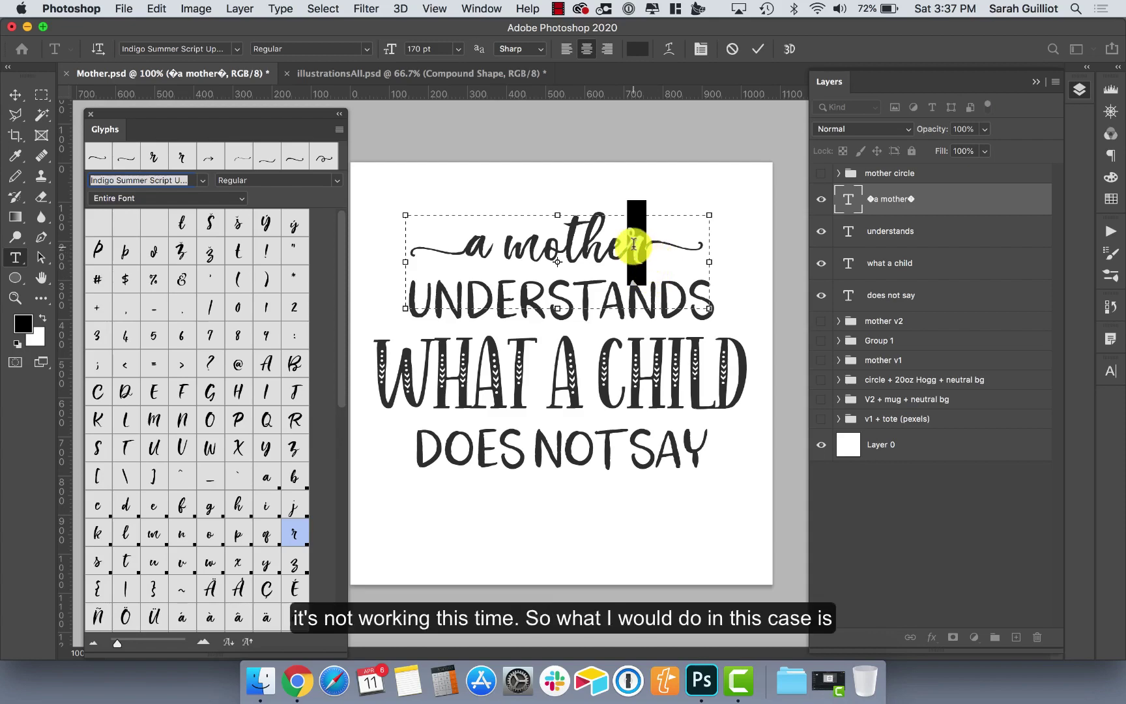
pyautogui.scroll(-10, 205, 522)
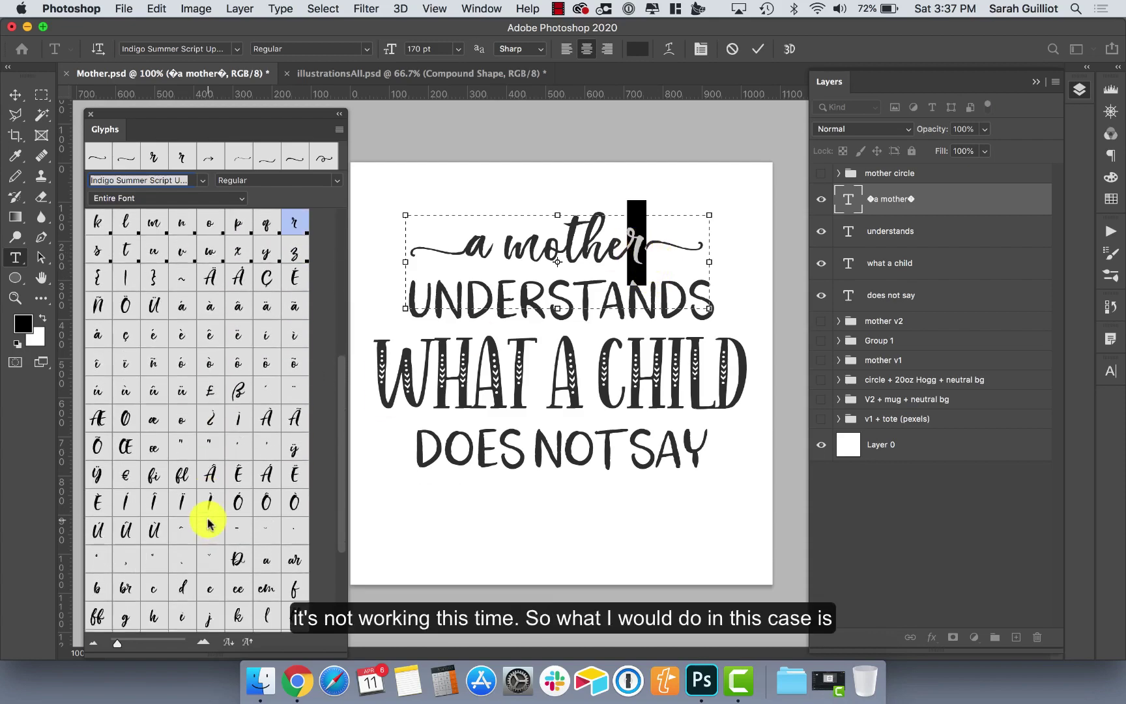
pyautogui.scroll(-1, 198, 524)
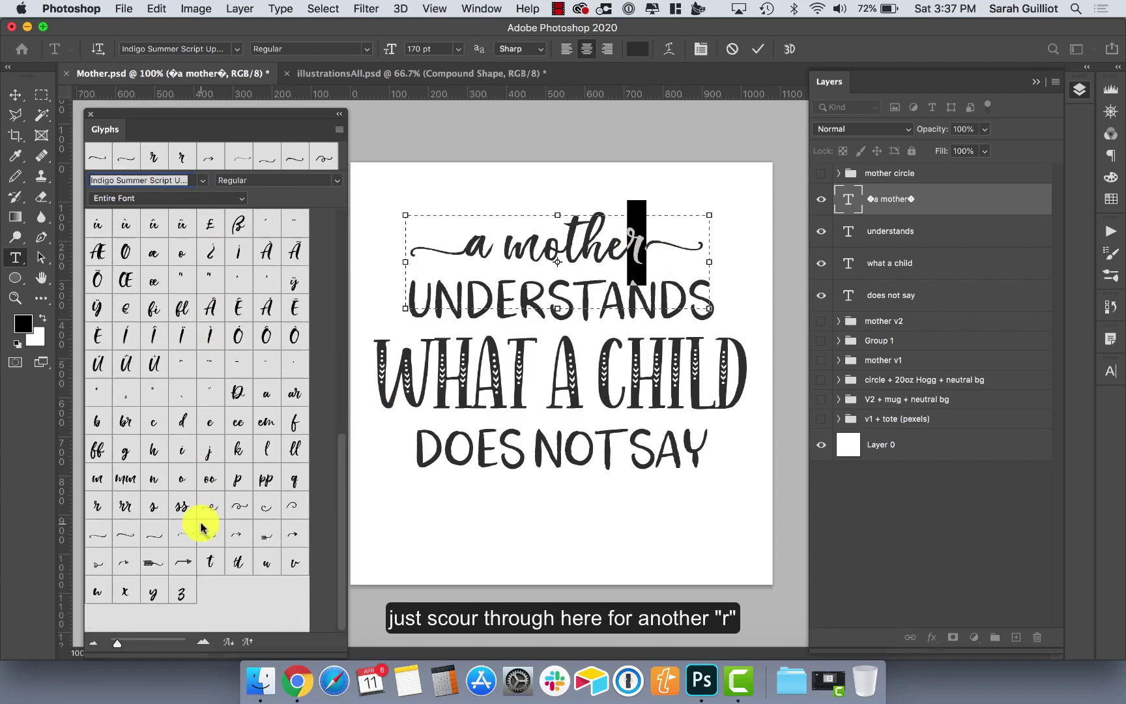
pyautogui.scroll(10, 201, 528)
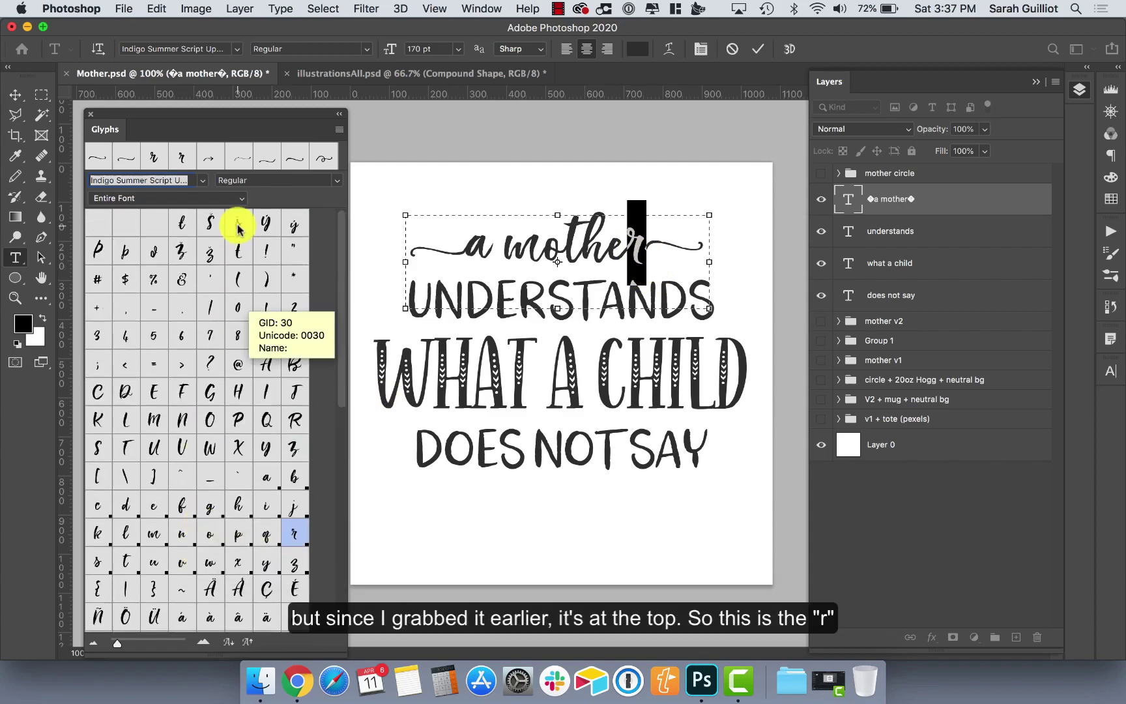
pyautogui.doubleClick(162, 156)
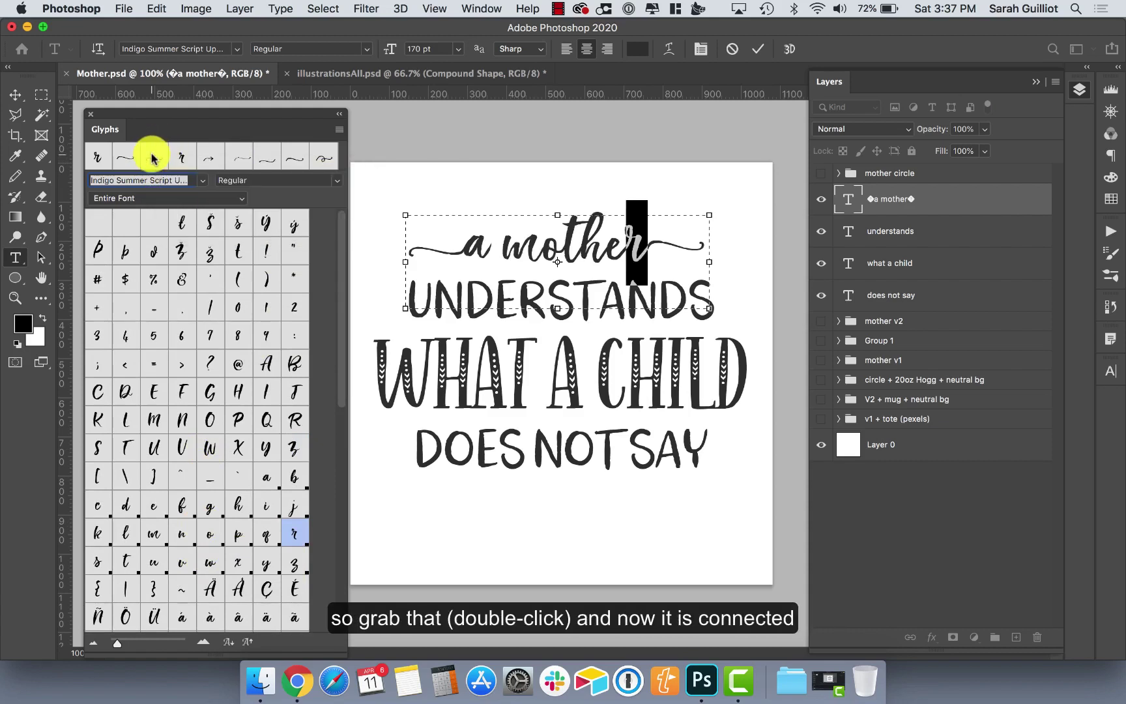
pyautogui.click(15, 96)
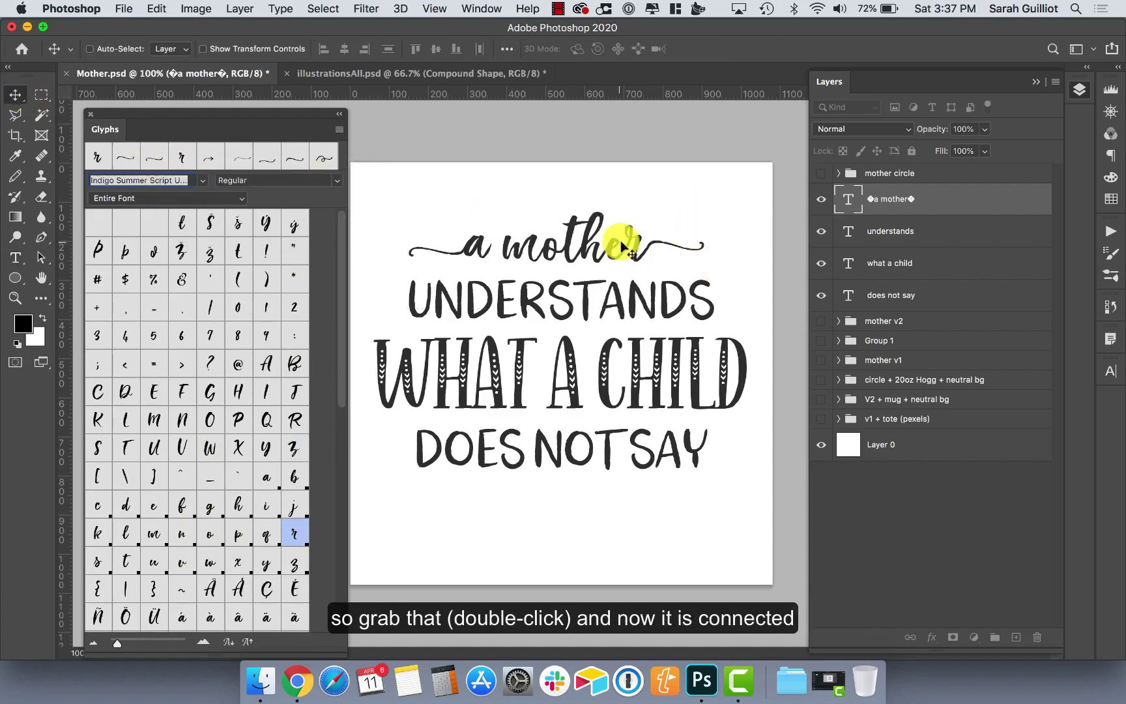
pyautogui.click(89, 116)
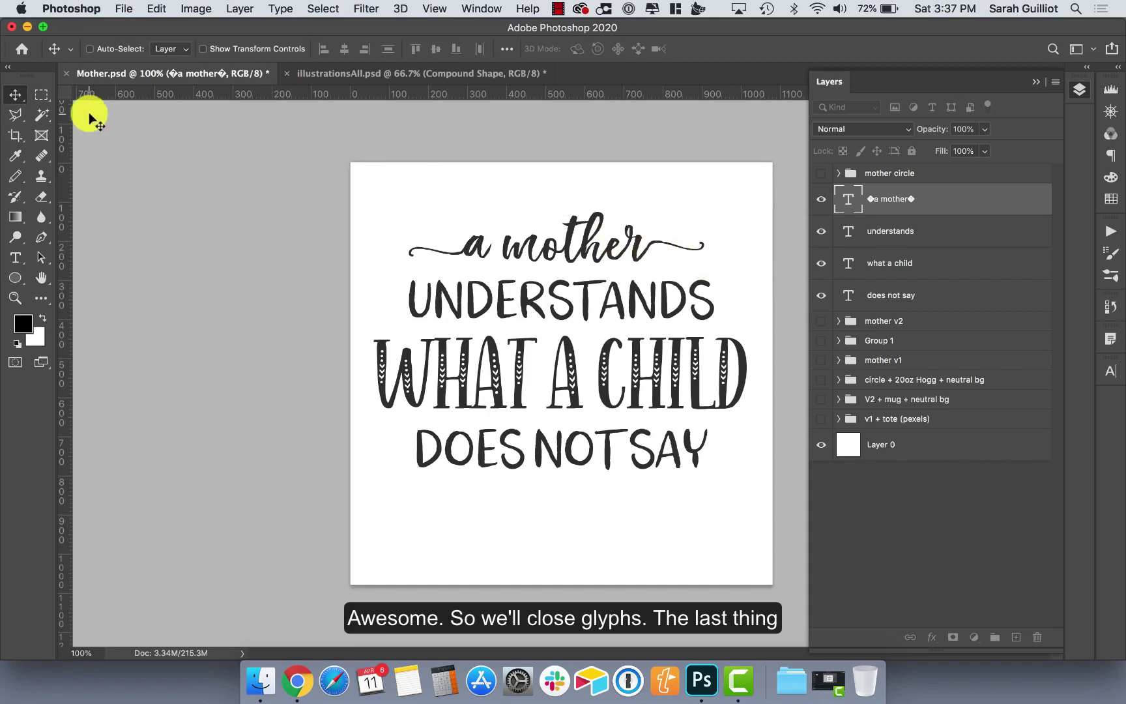
# Step: Show the mother v2 reference group again and save the document
pyautogui.click(820, 322)
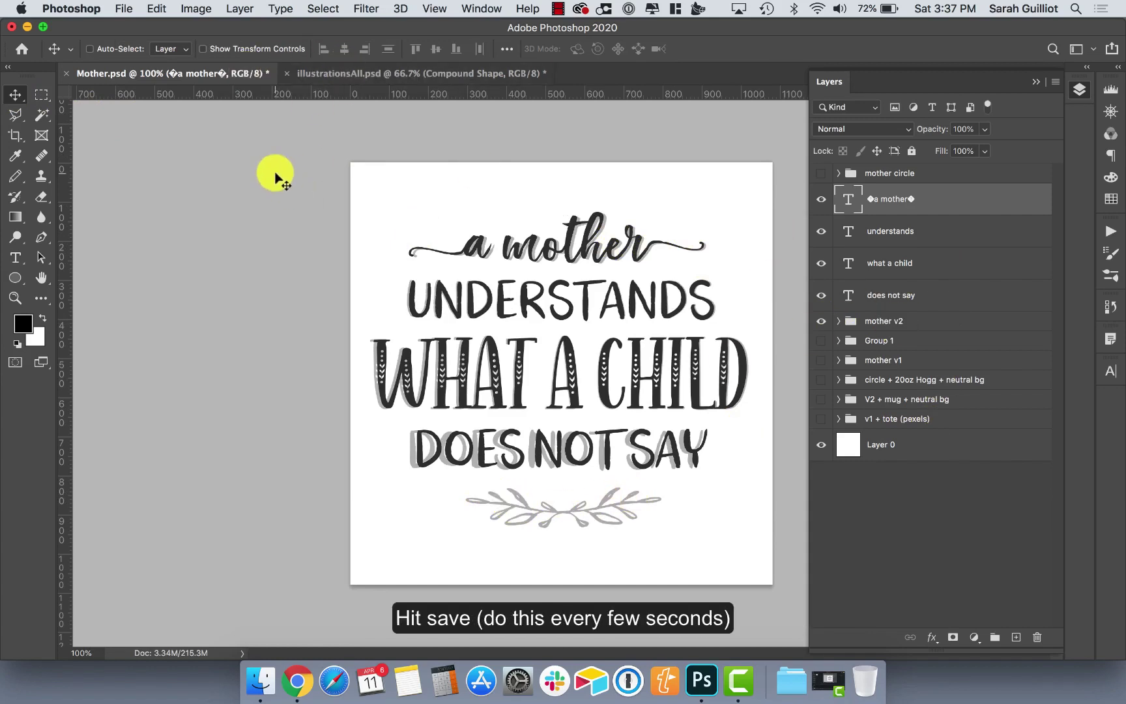
pyautogui.click(121, 8)
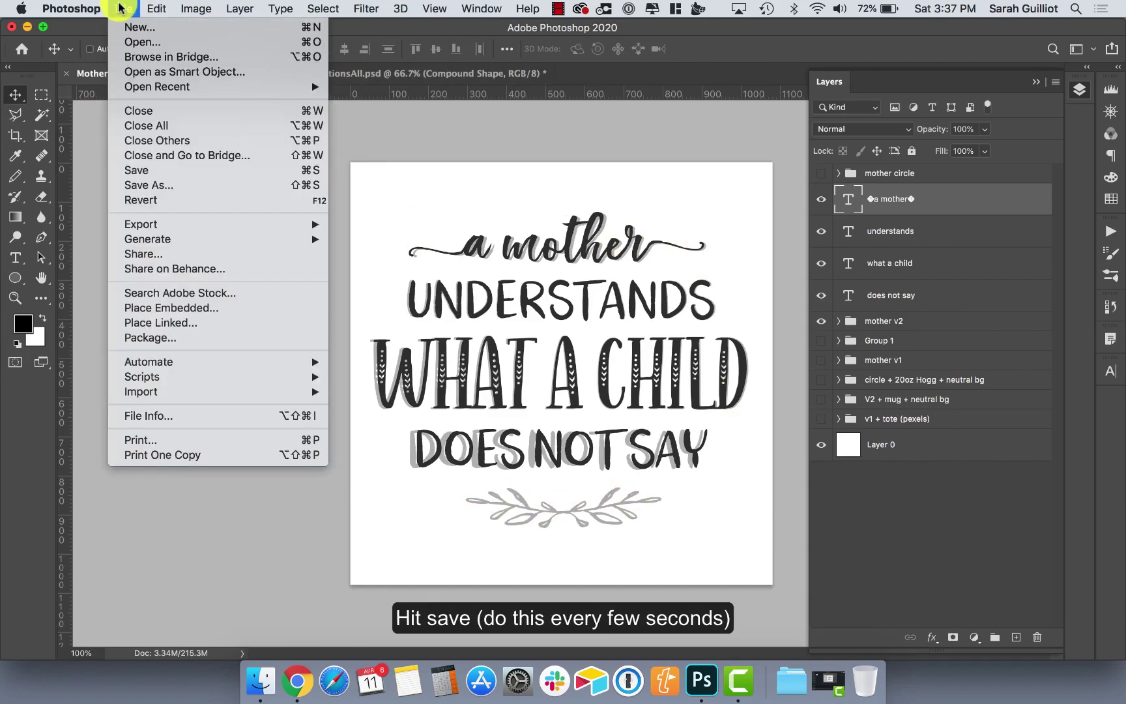
pyautogui.click(146, 173)
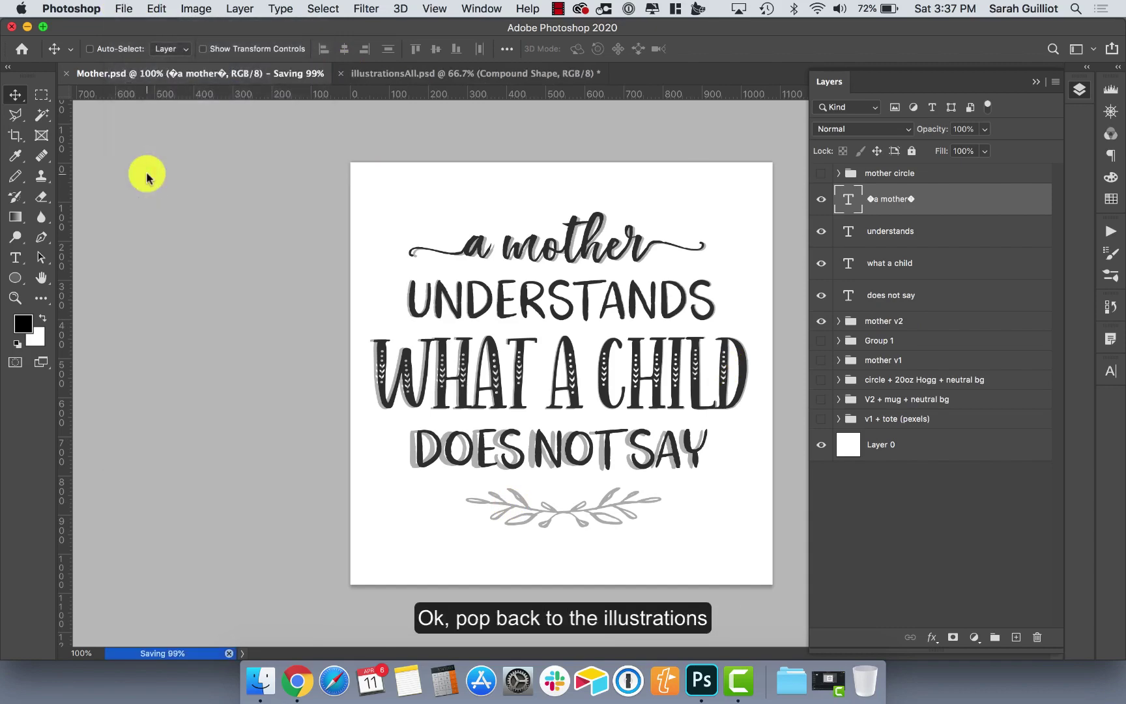
# Step: Find the symmetrical double laurel in illustrationsAll.psd, select its shape layer and copy it into Mother.psd
pyautogui.click(359, 77)
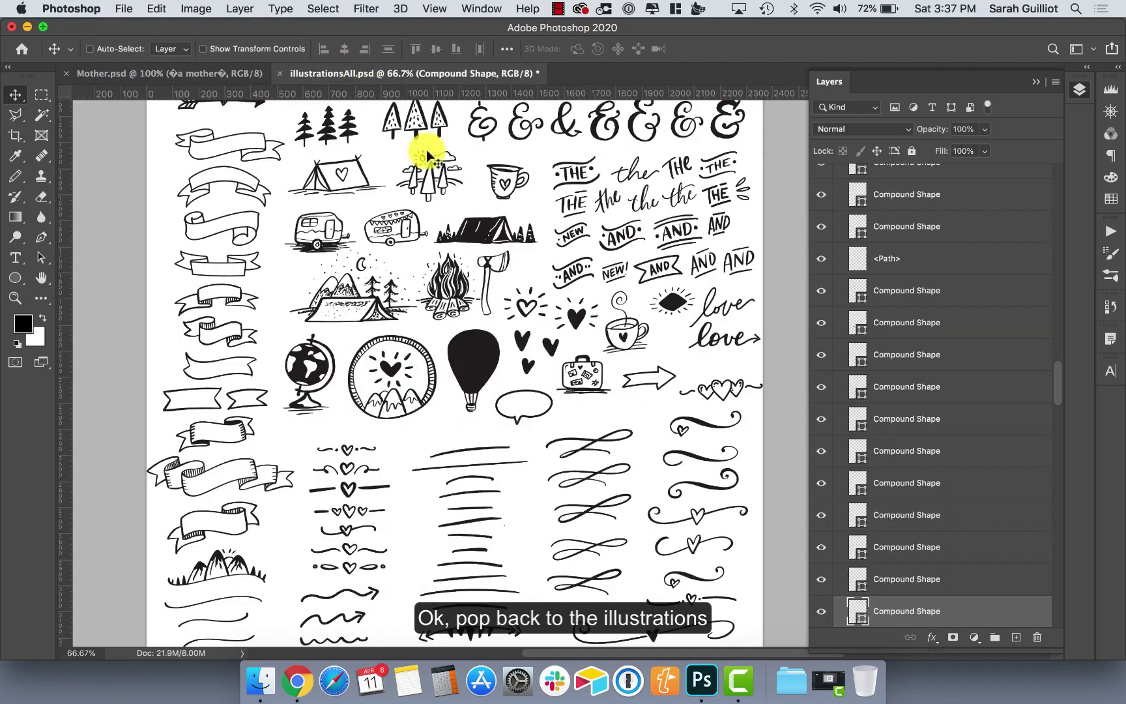
pyautogui.scroll(-3, 664, 336)
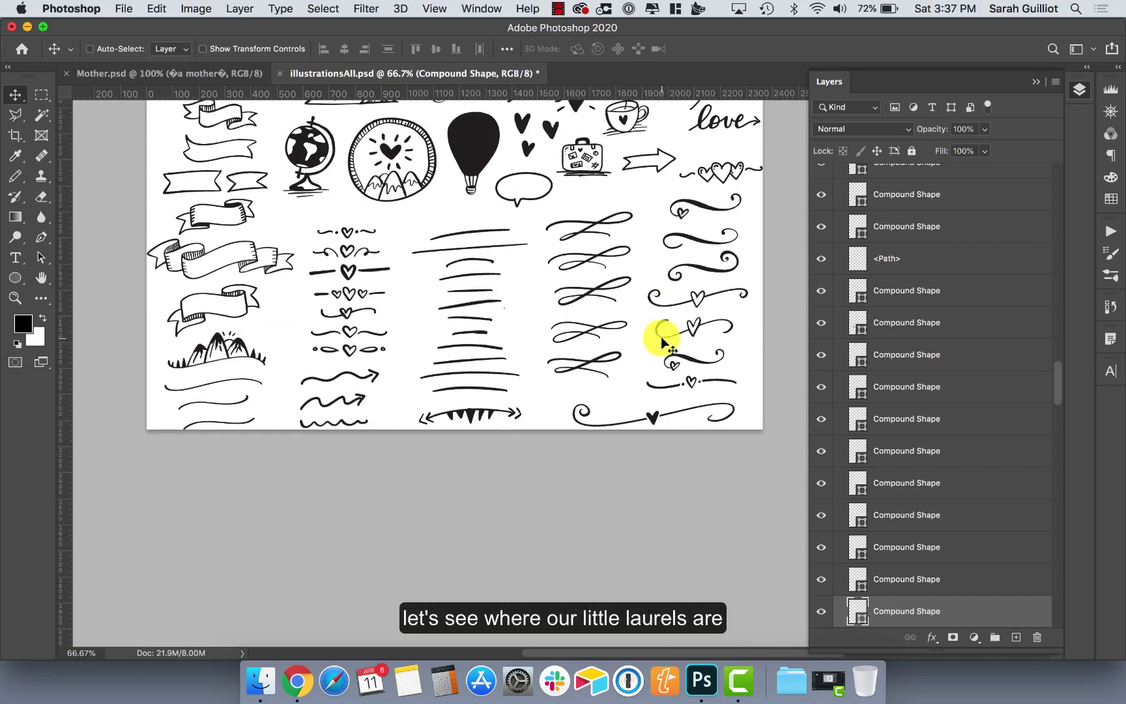
pyautogui.scroll(10, 664, 336)
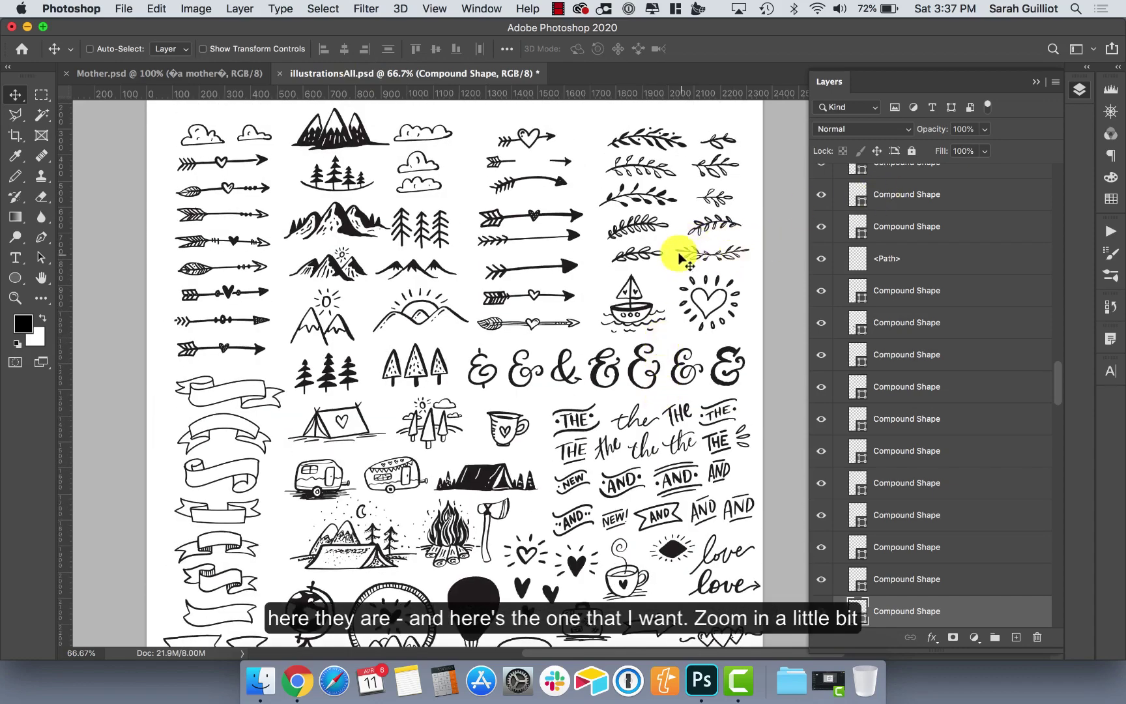
pyautogui.click(15, 298)
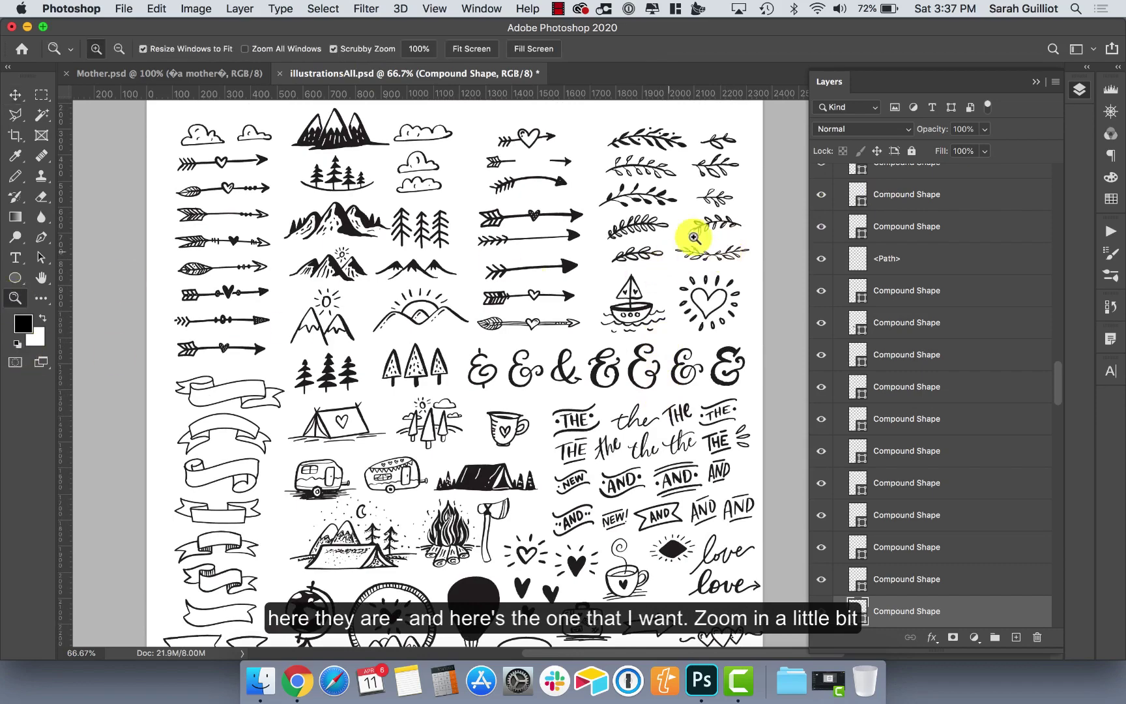
pyautogui.click(724, 252)
pyautogui.click(723, 253)
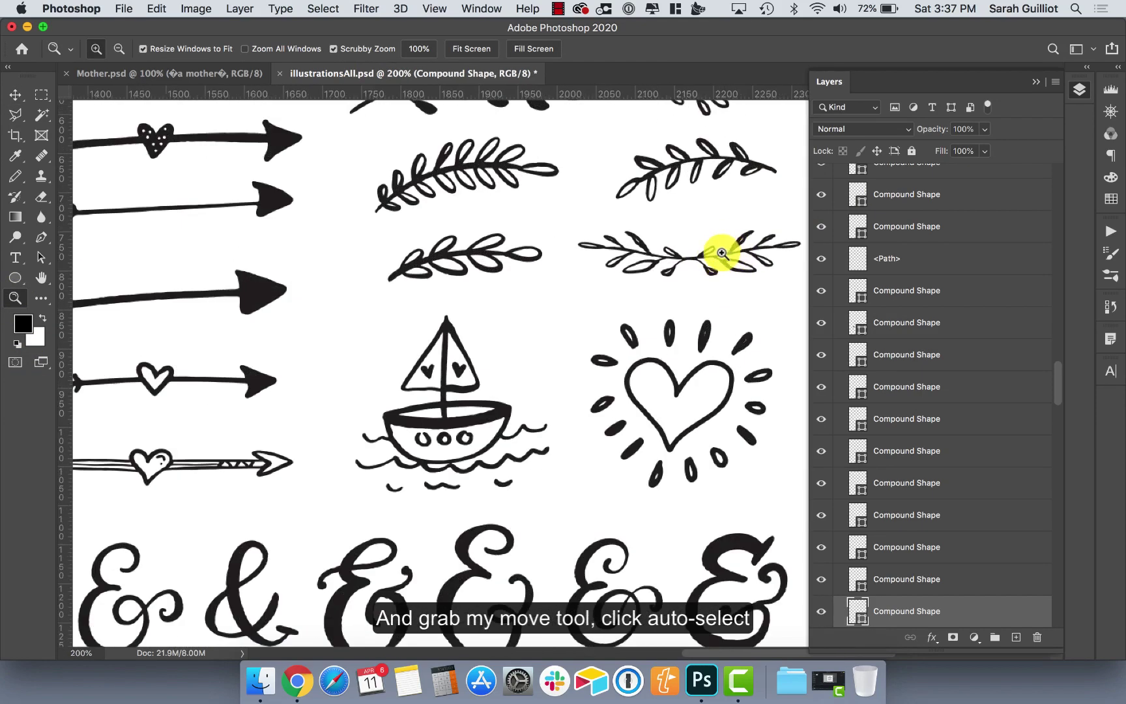
pyautogui.click(16, 95)
pyautogui.click(89, 49)
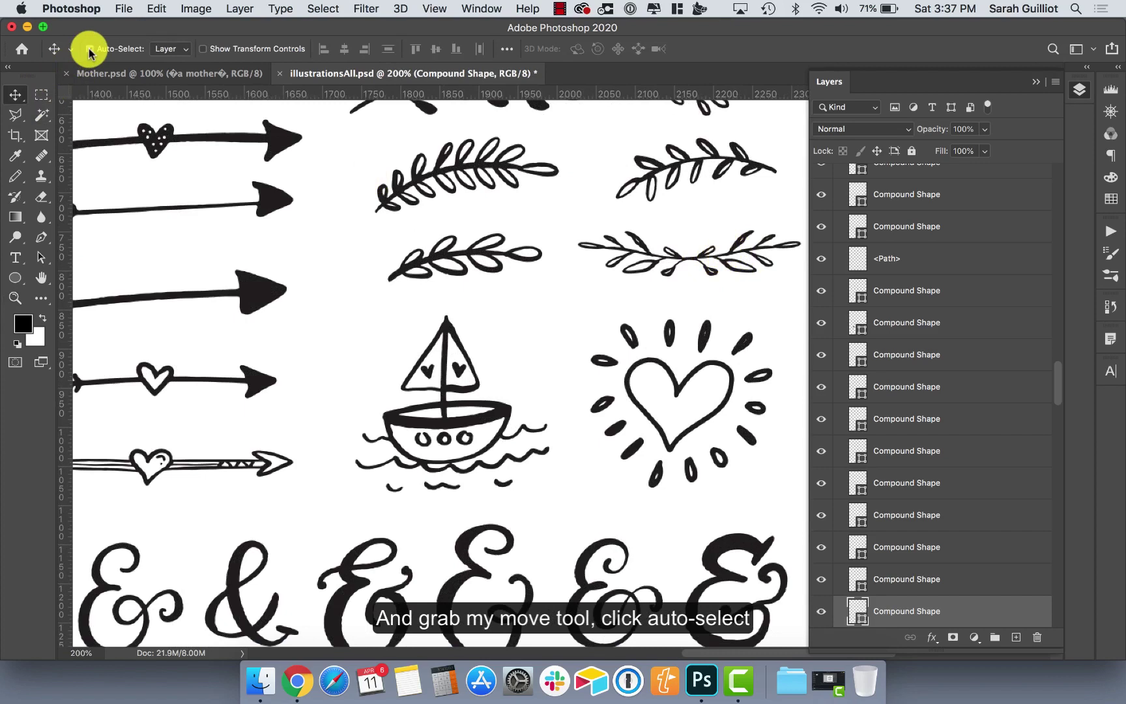
pyautogui.click(642, 248)
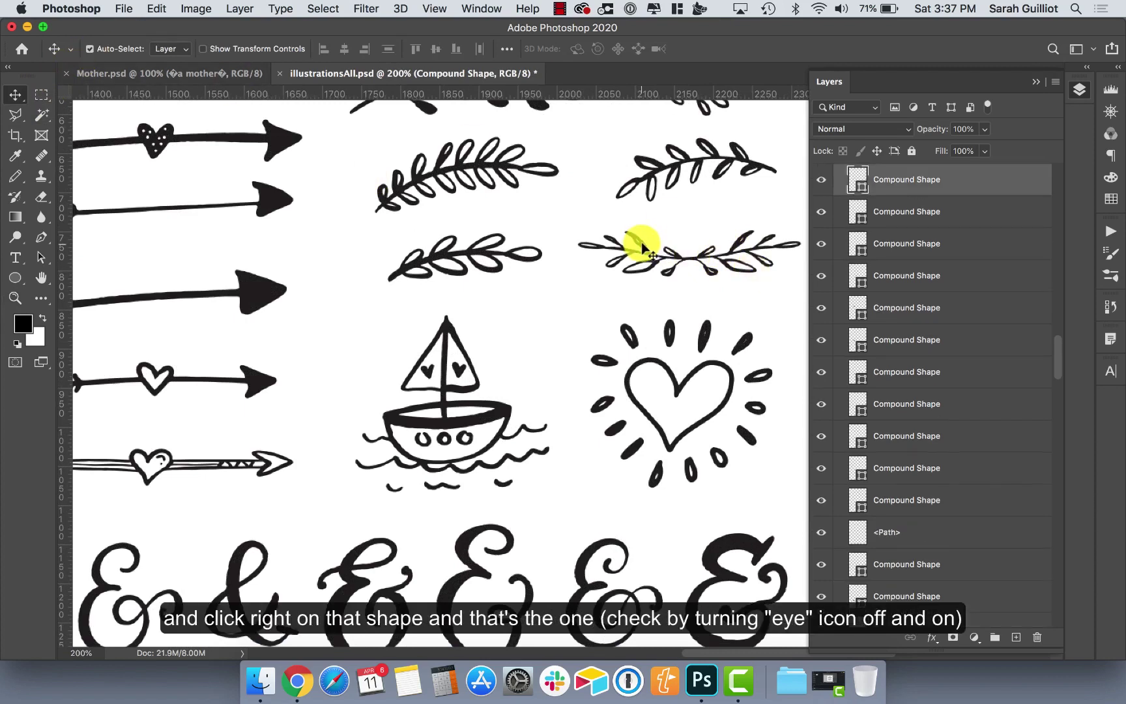
pyautogui.click(822, 180)
pyautogui.moveTo(853, 177); pyautogui.dragTo(447, 189)
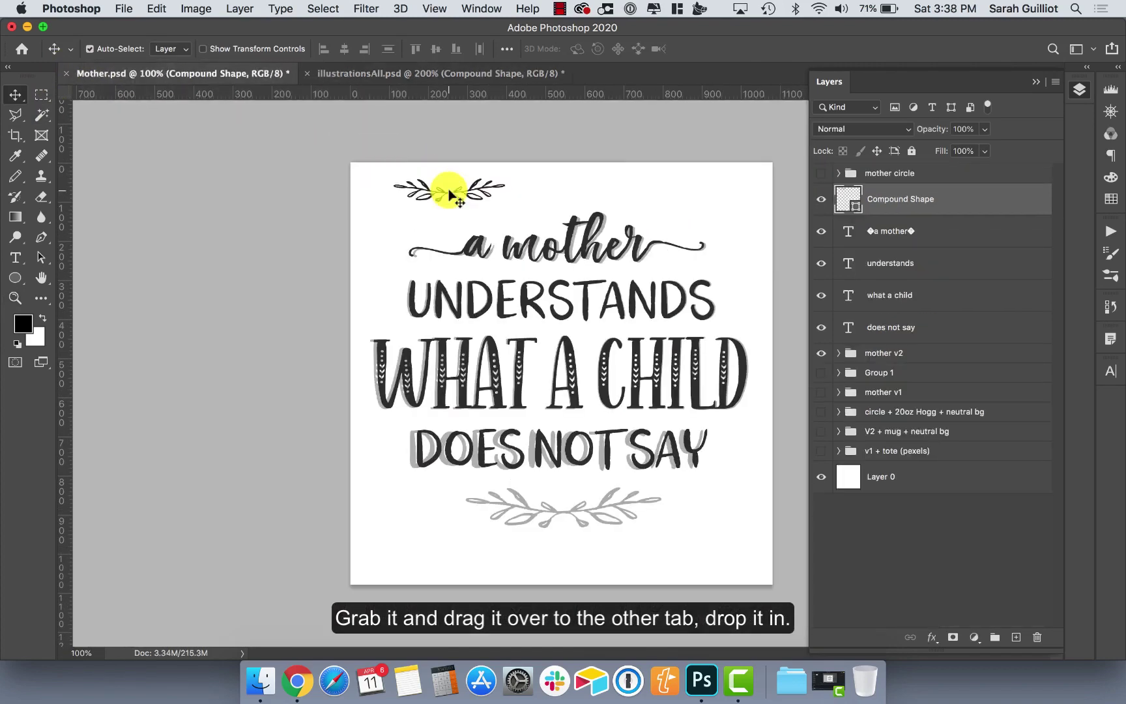
# Step: Move the laurel onto the gray reference laurel below "does not say" and scale it proportionally to 177.59% to match
pyautogui.click(91, 50)
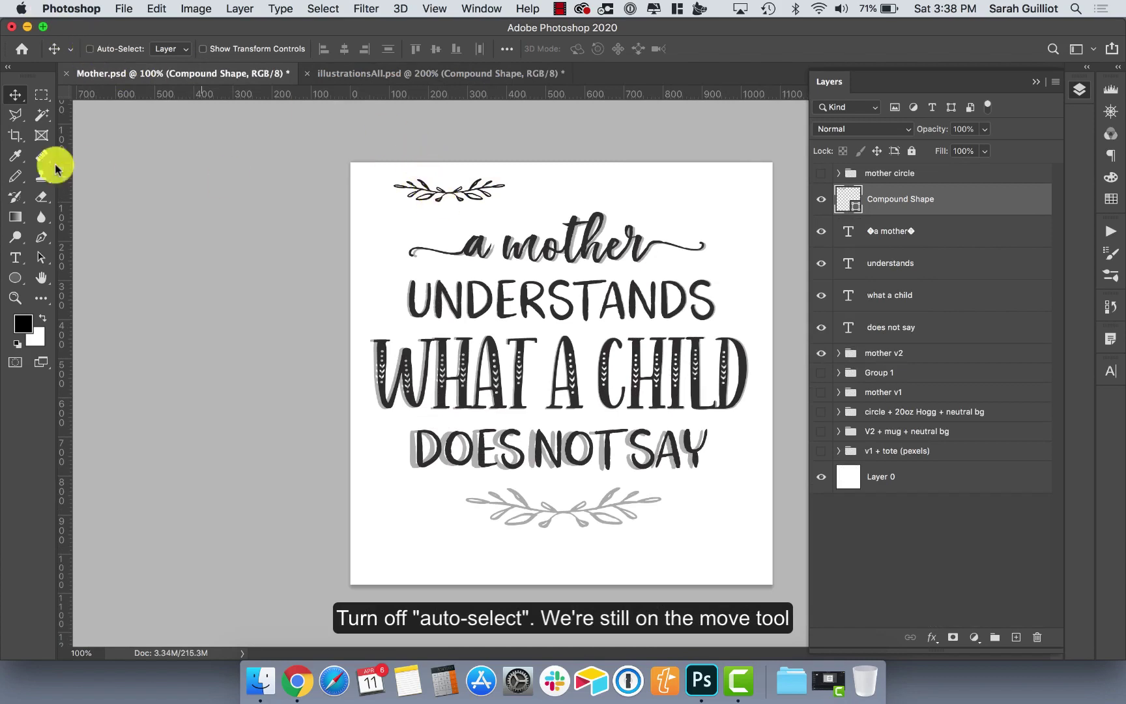
pyautogui.moveTo(424, 194); pyautogui.dragTo(502, 495)
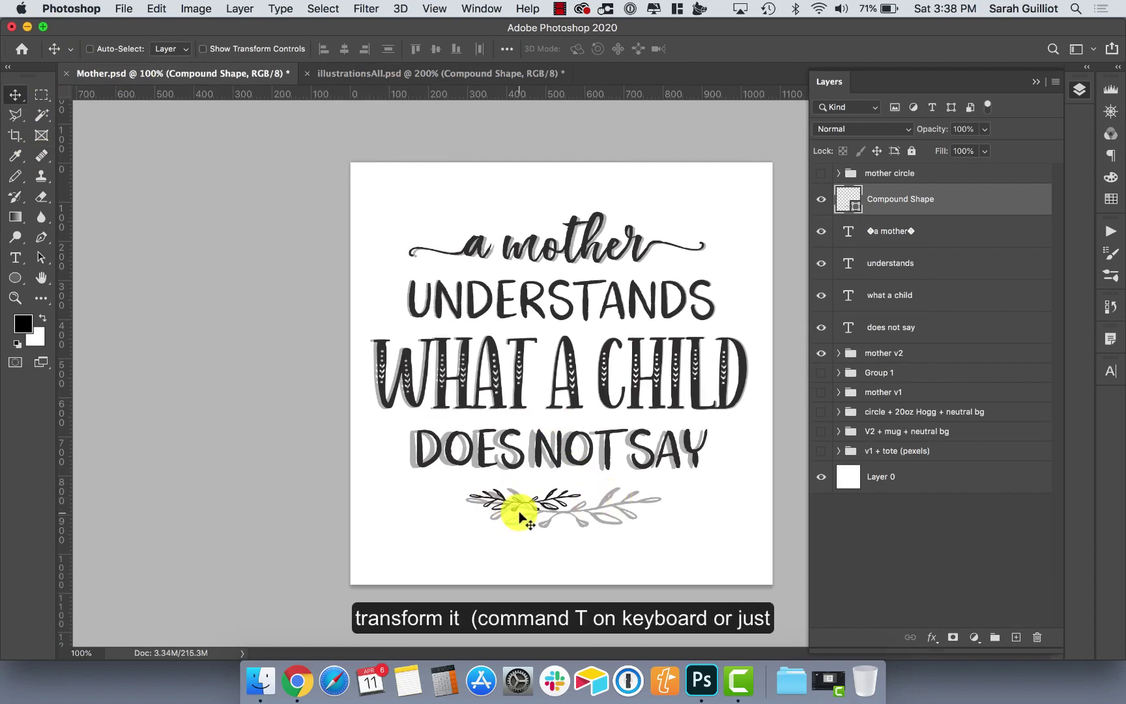
pyautogui.click(156, 8)
pyautogui.moveTo(235, 372)
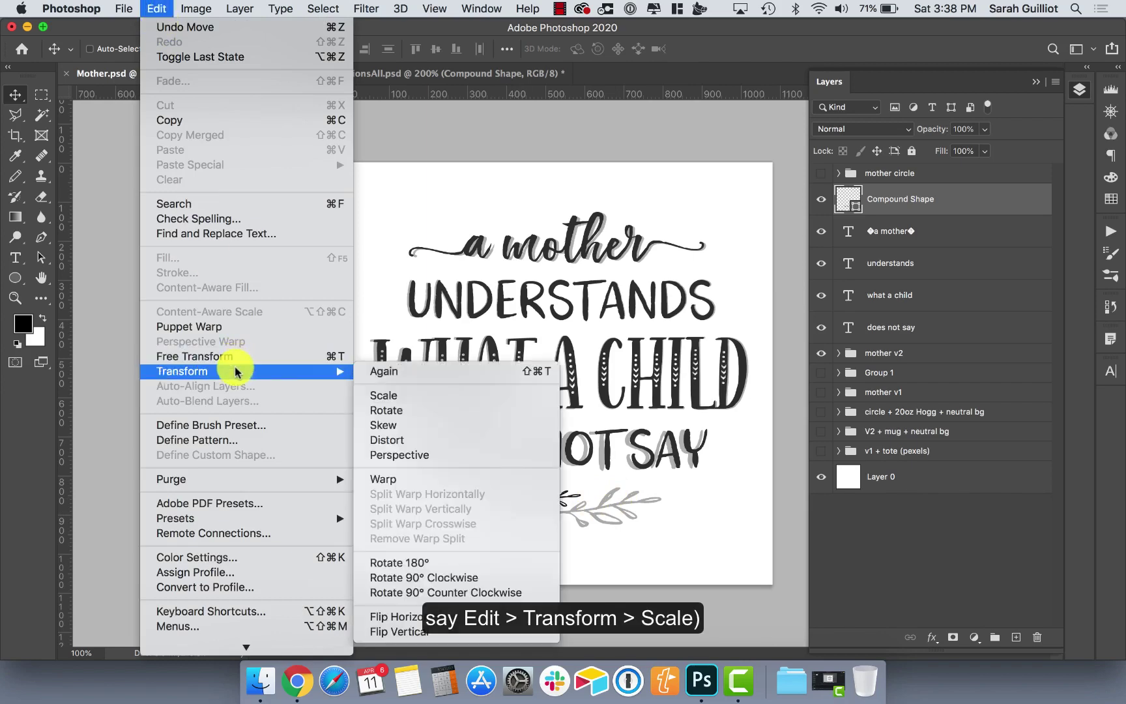
pyautogui.click(399, 394)
pyautogui.moveTo(661, 511)
pyautogui.mouseDown()
pyautogui.moveTo(558, 511)
pyautogui.moveTo(662, 530)
pyautogui.mouseUp()
pyautogui.moveTo(470, 488); pyautogui.dragTo(465, 487)
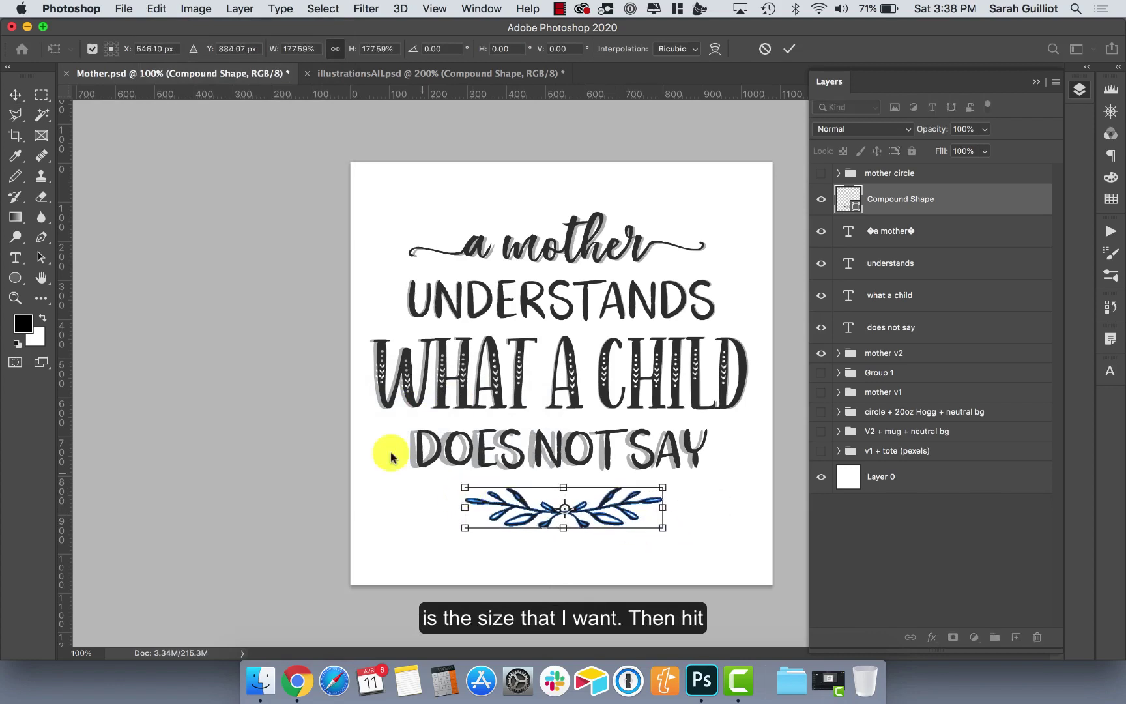
pyautogui.click(15, 96)
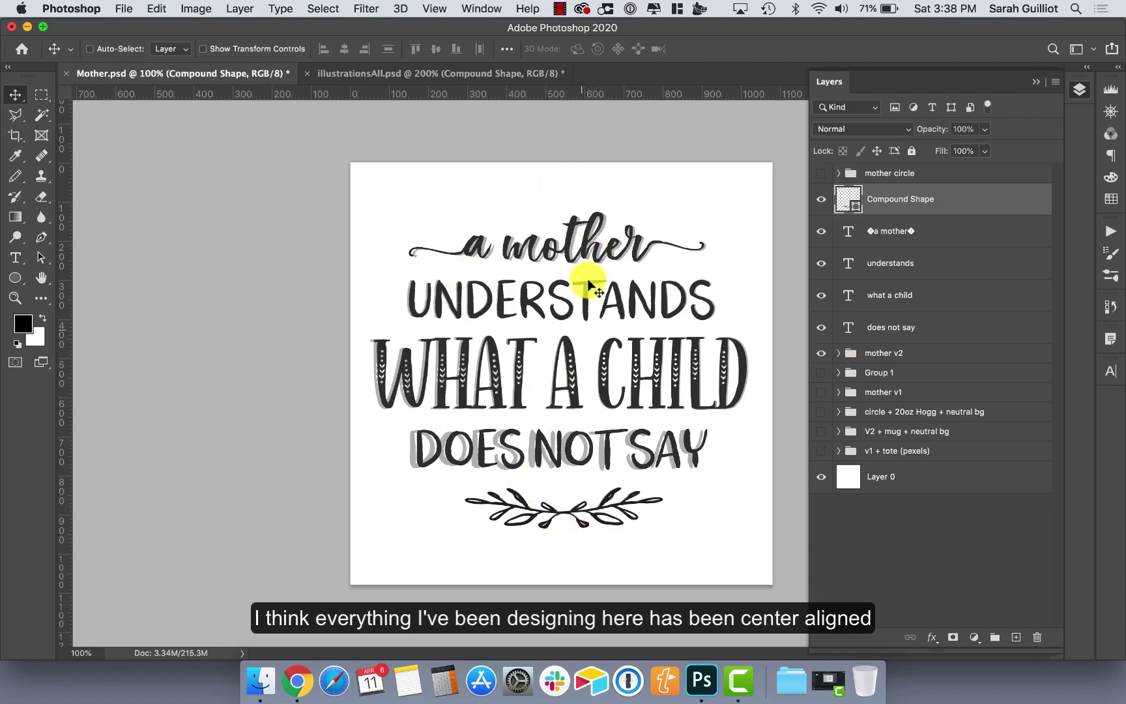
# Step: Hide the mother v2 reference group and align the laurel and the four text layers on their horizontal centers
pyautogui.click(903, 353)
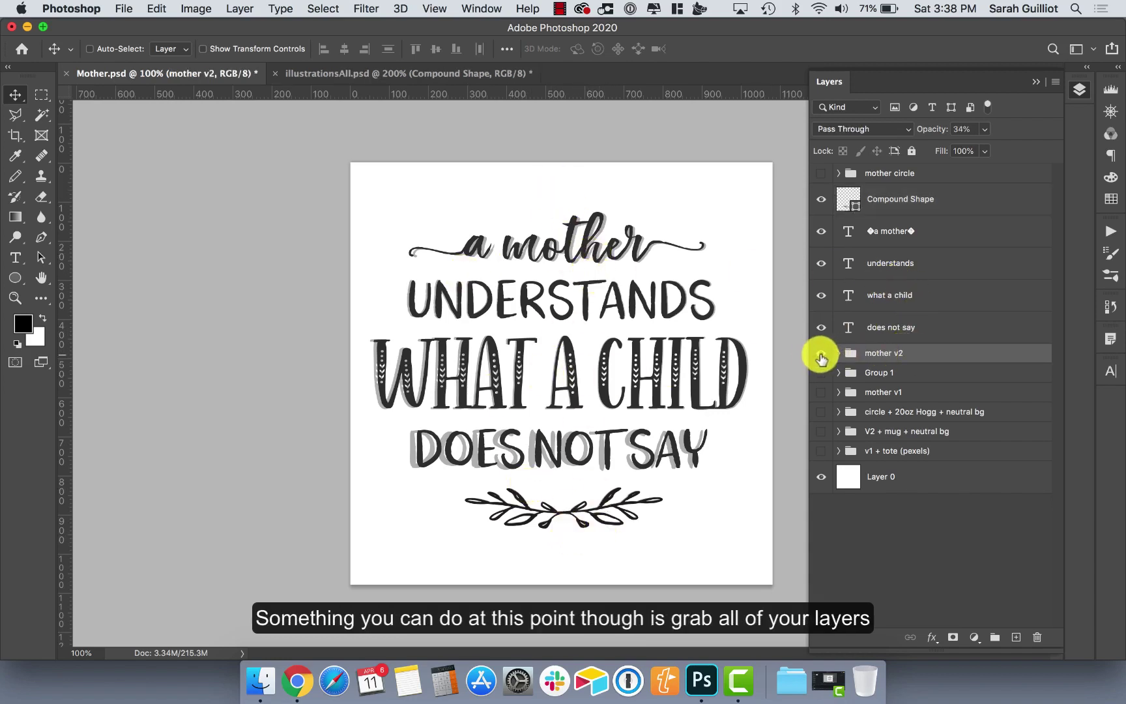
pyautogui.click(820, 352)
pyautogui.click(934, 194)
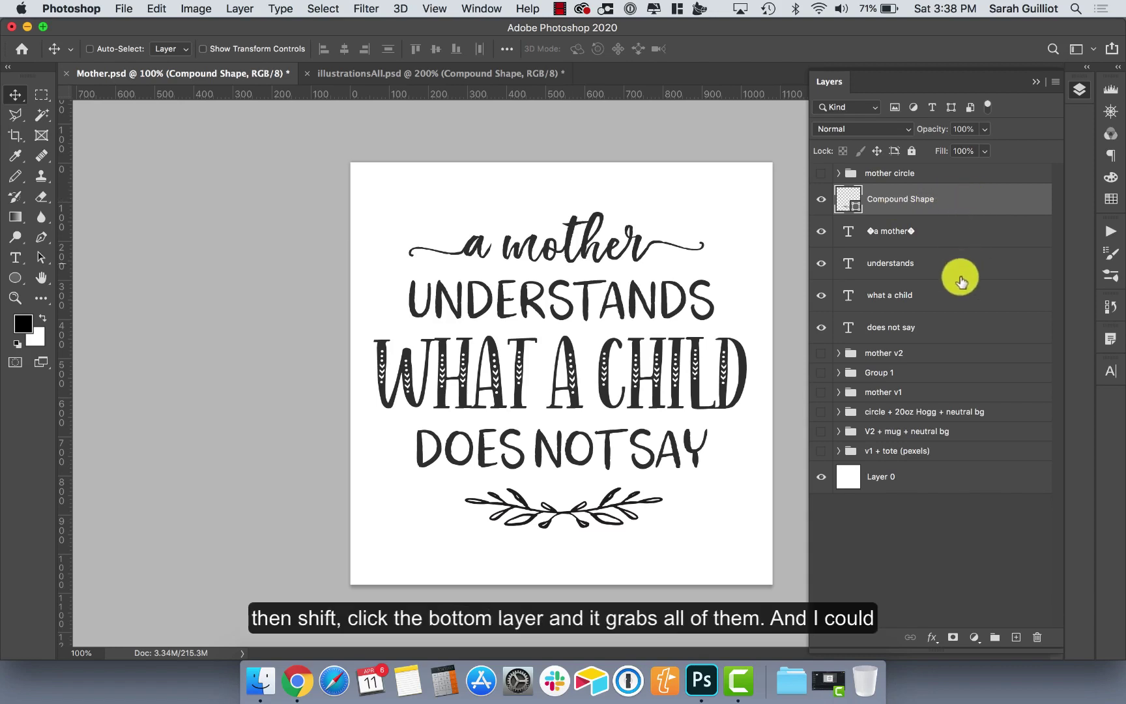
pyautogui.keyDown('shift'); pyautogui.click(954, 326); pyautogui.keyUp('shift')
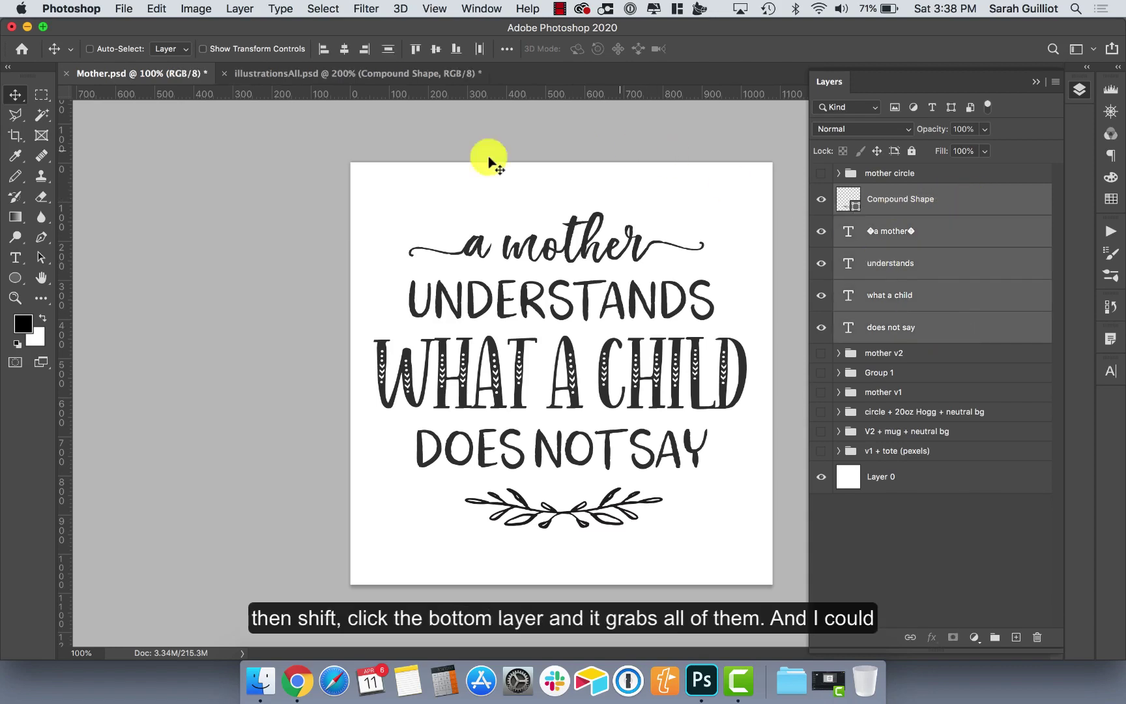
pyautogui.click(344, 50)
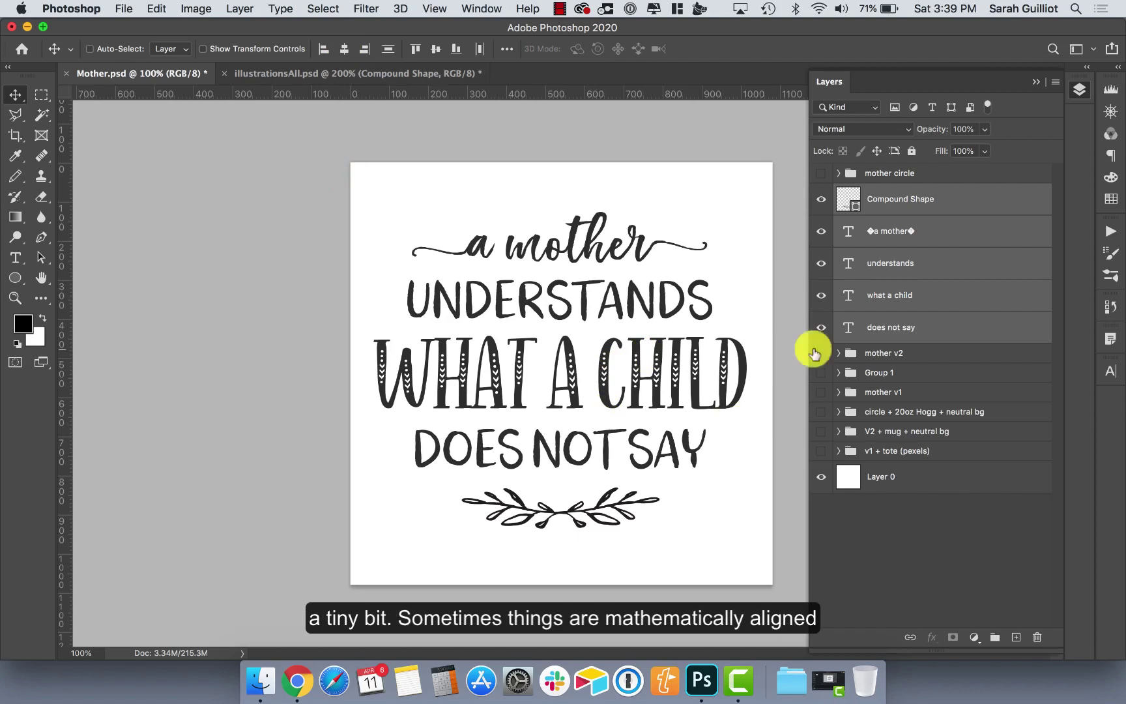
# Step: Try shifting the "a mother" text slightly left for optical balance, and move it back to its centered position
pyautogui.click(964, 240)
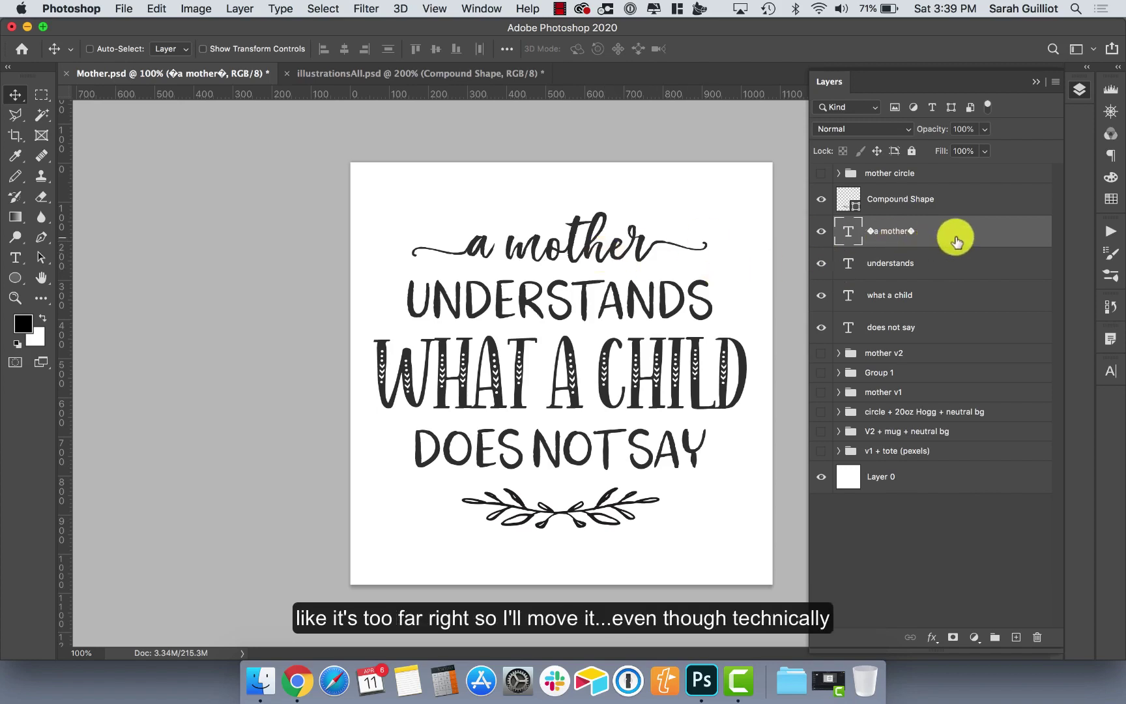
pyautogui.hotkey('shift', 'Left')
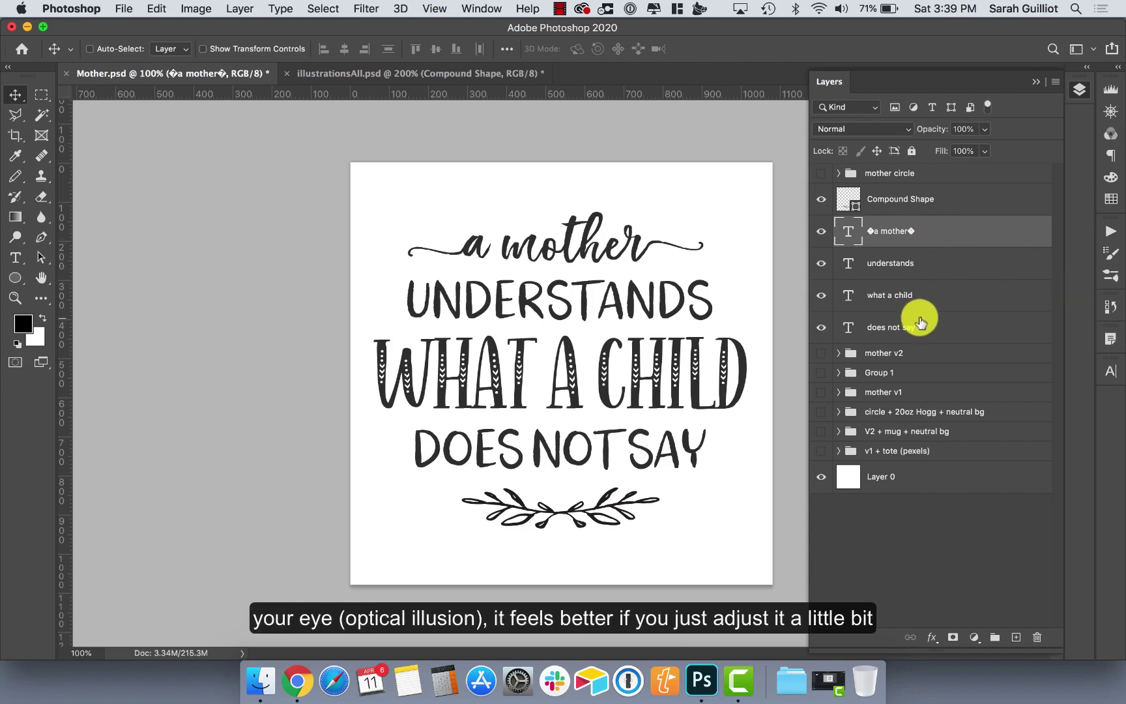
pyautogui.hotkey('shift', 'Right')
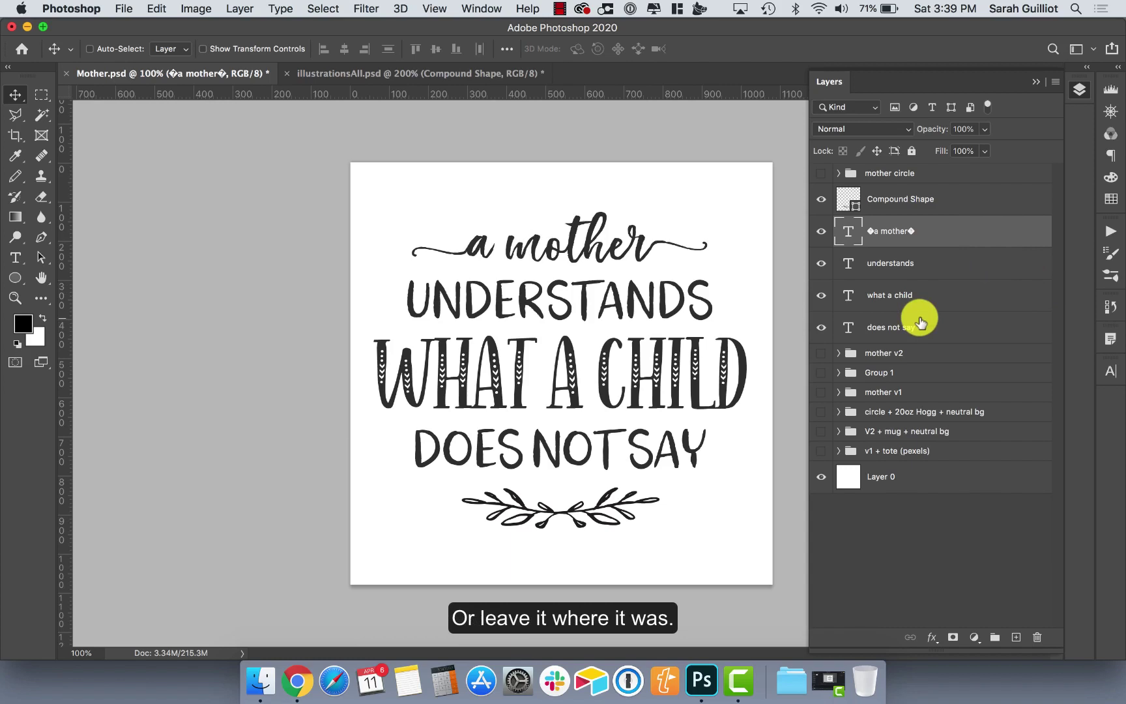
# Step: Group the laurel shape layer and the four text layers of the lettering into one folder
pyautogui.click(957, 200)
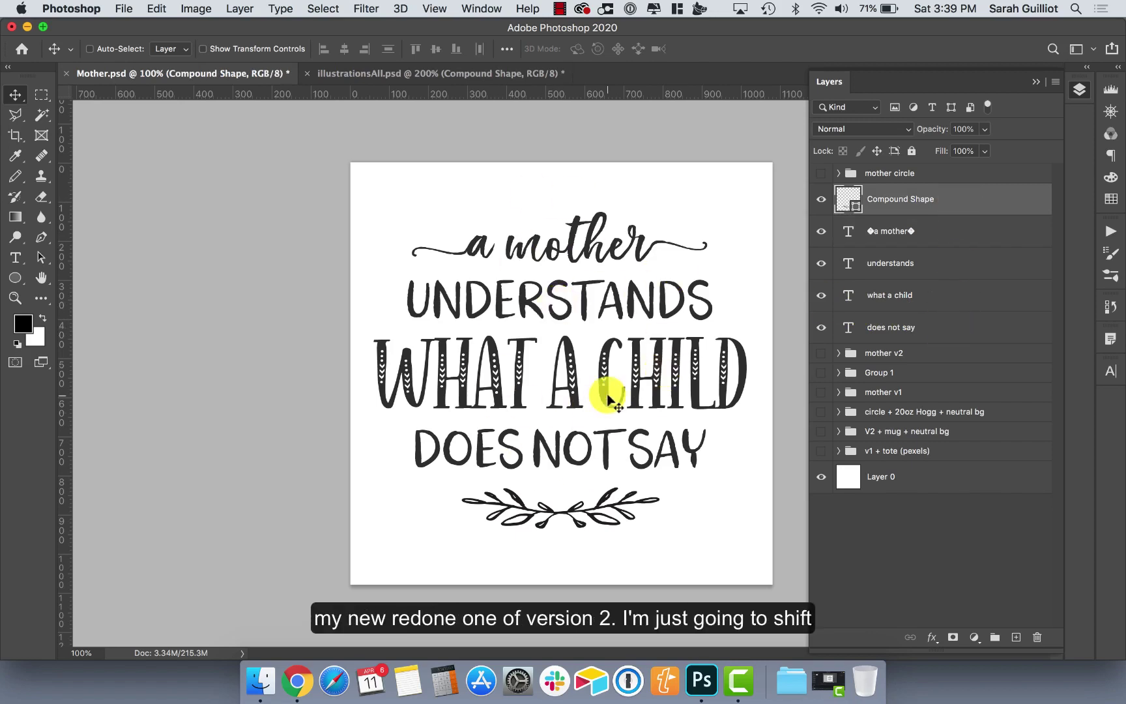
pyautogui.keyDown('shift'); pyautogui.click(961, 330); pyautogui.keyUp('shift')
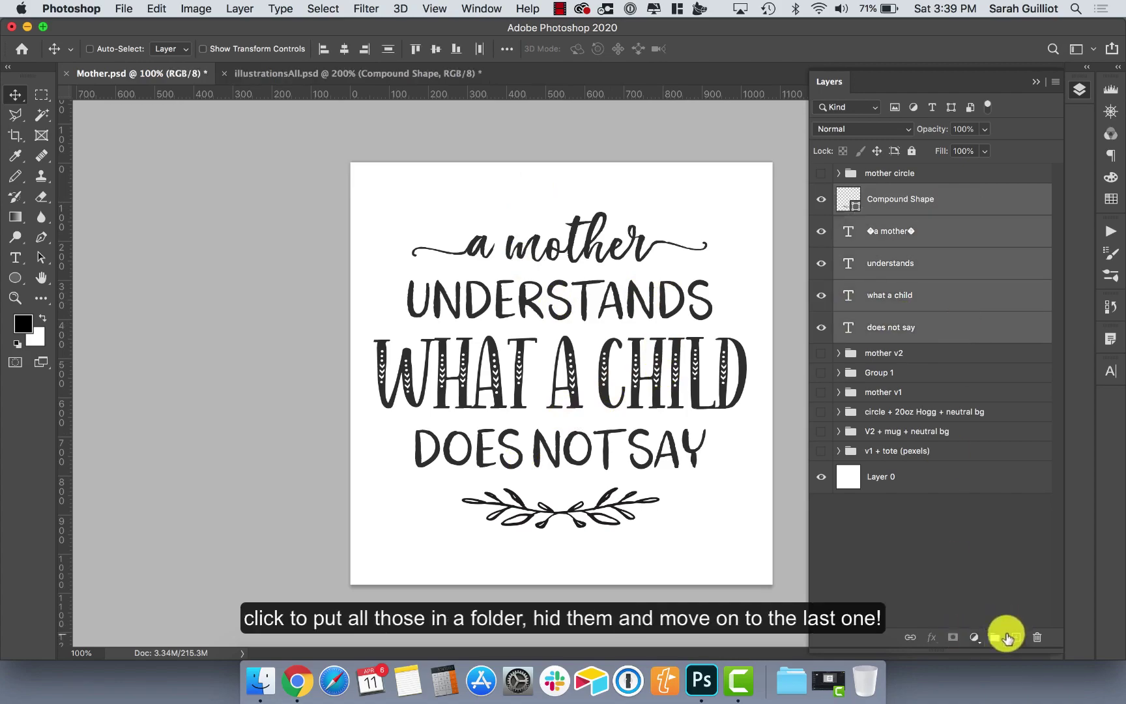